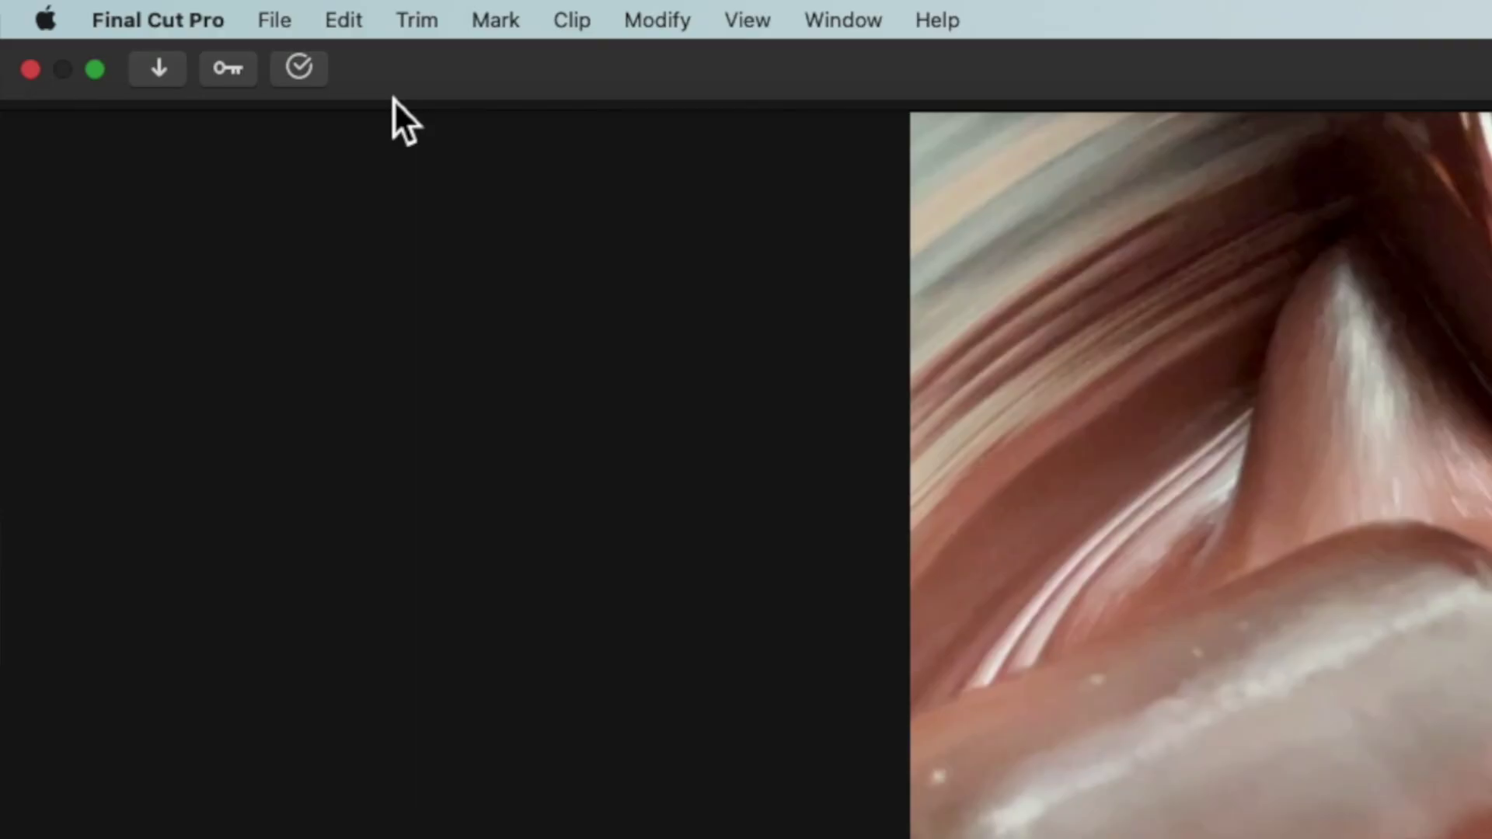
# Add an Export File destination at the top of the share destinations list
pyautogui.click(296, 14)
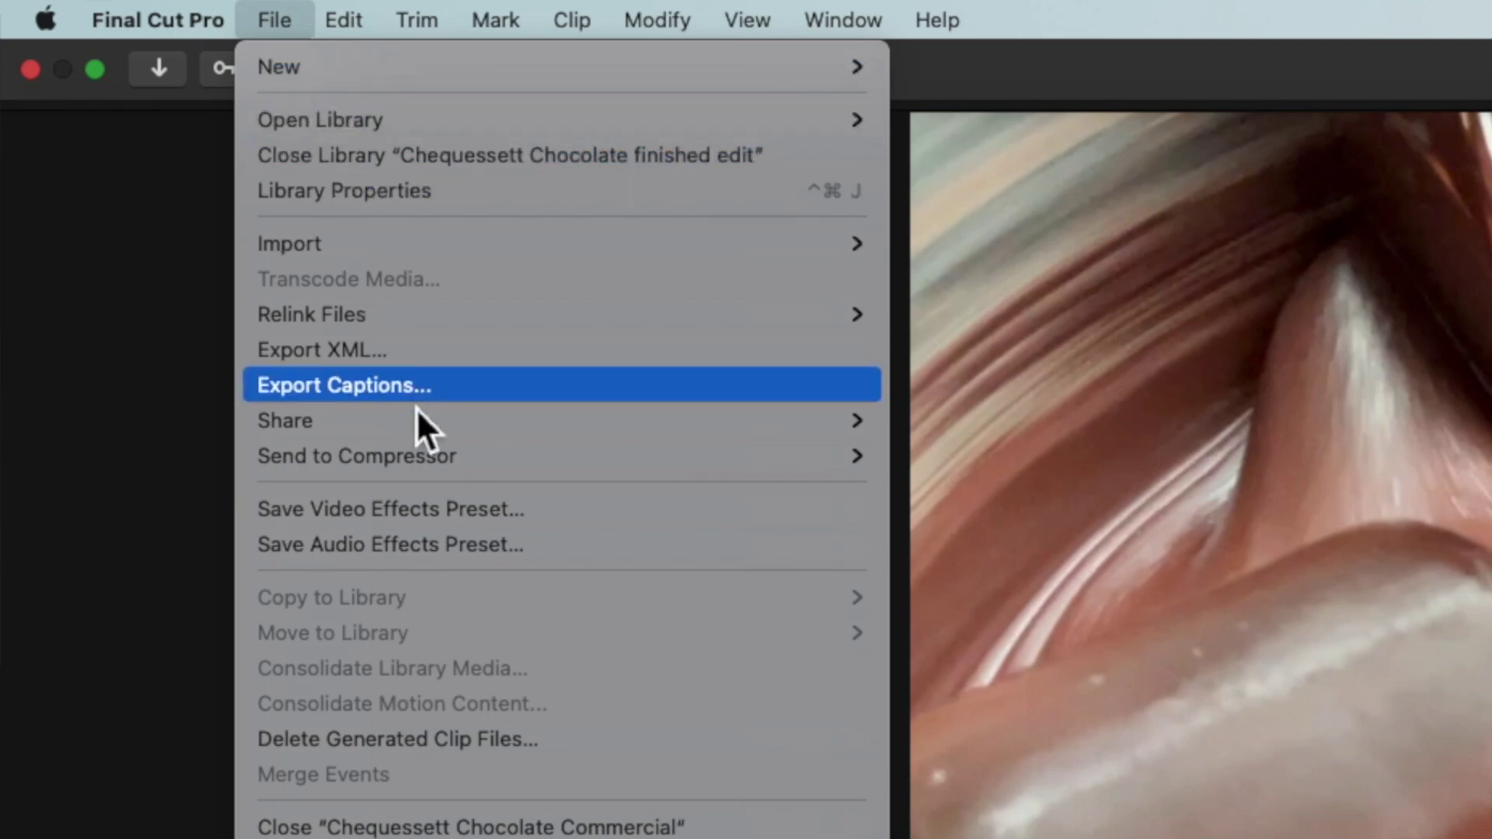
pyautogui.moveTo(421, 423)
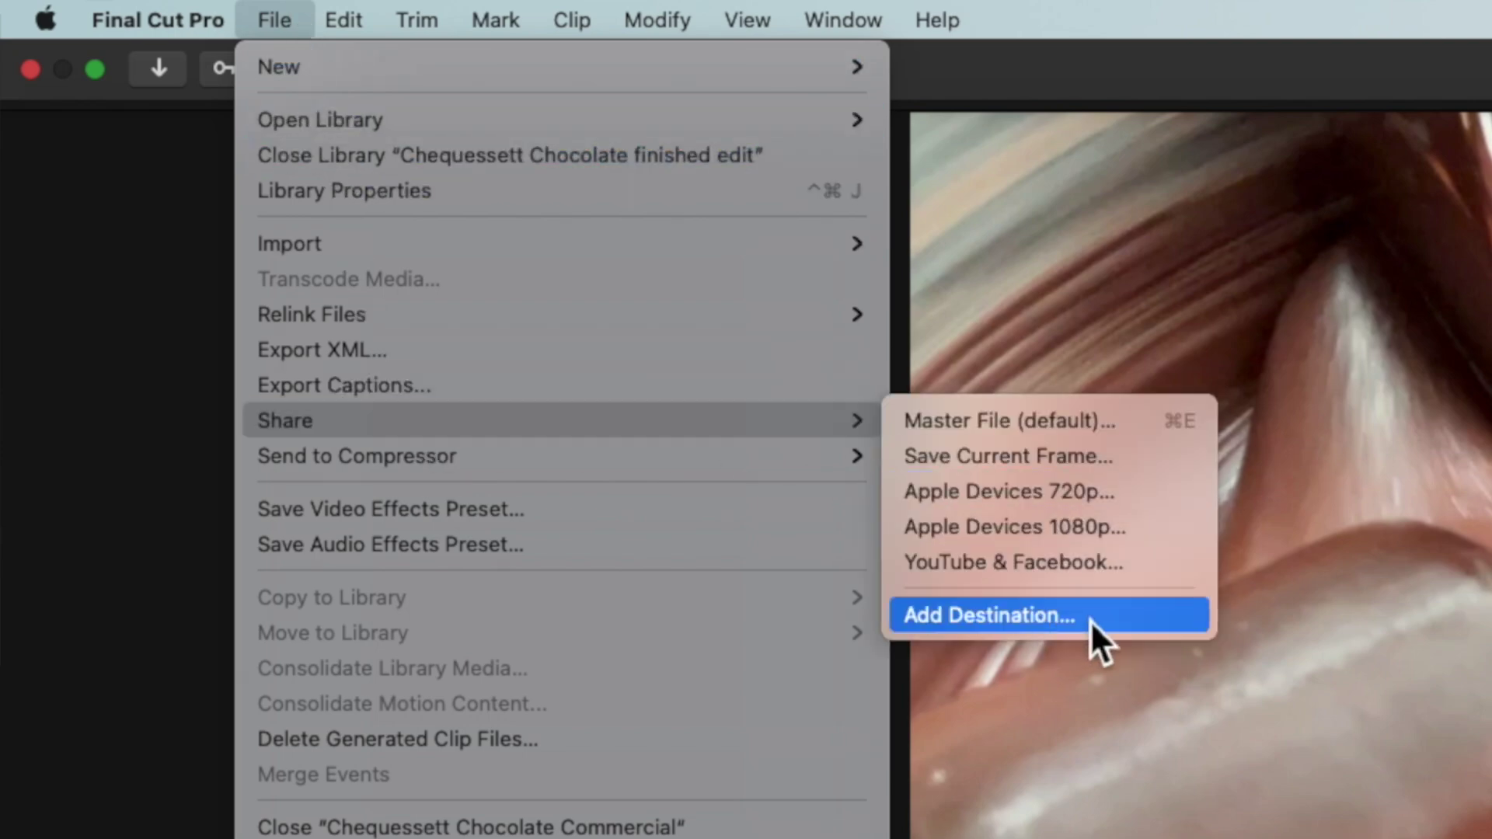
pyautogui.click(1114, 619)
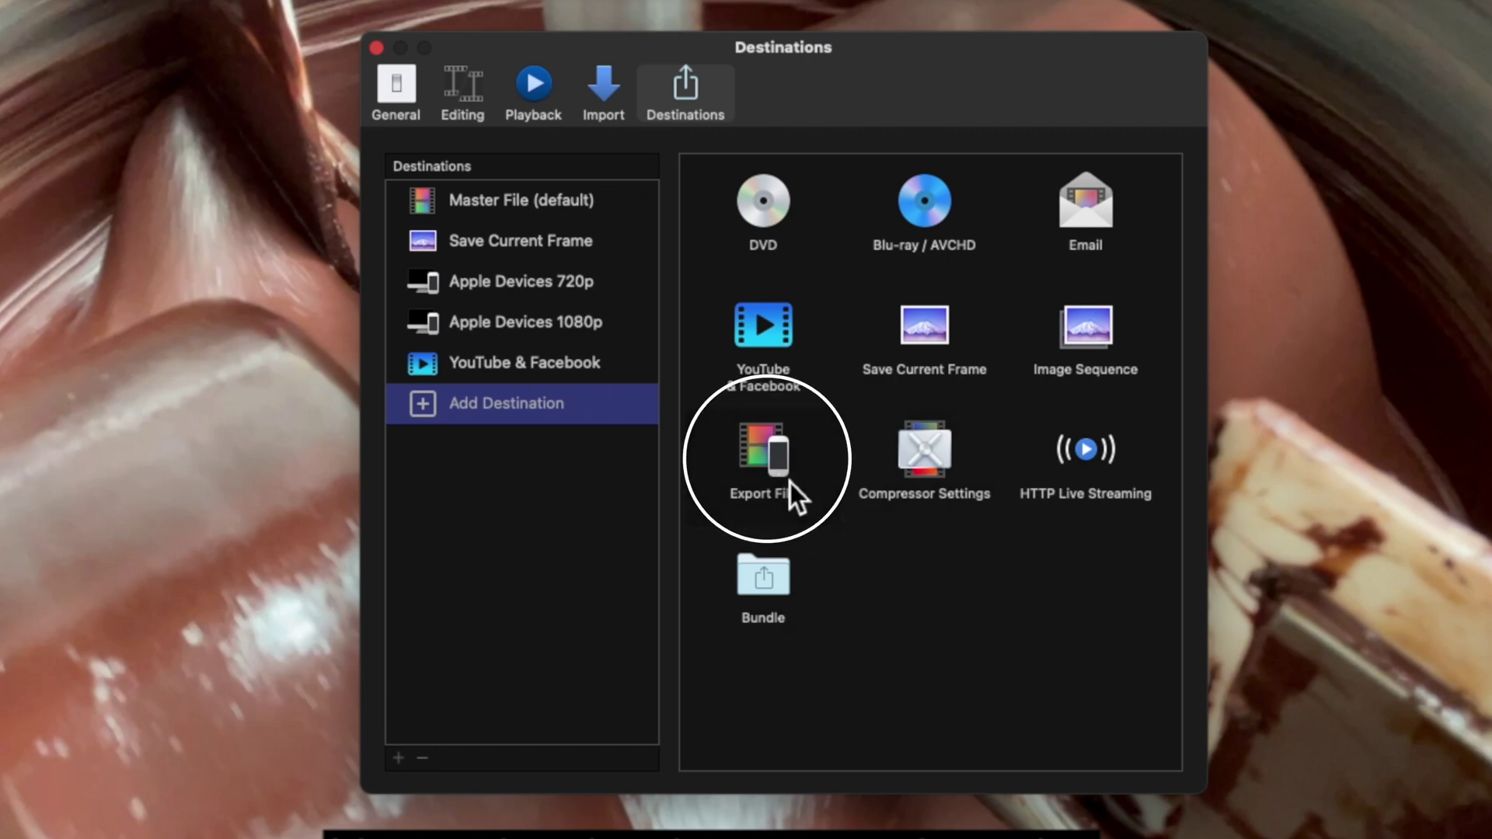
pyautogui.moveTo(789, 478); pyautogui.dragTo(655, 310)
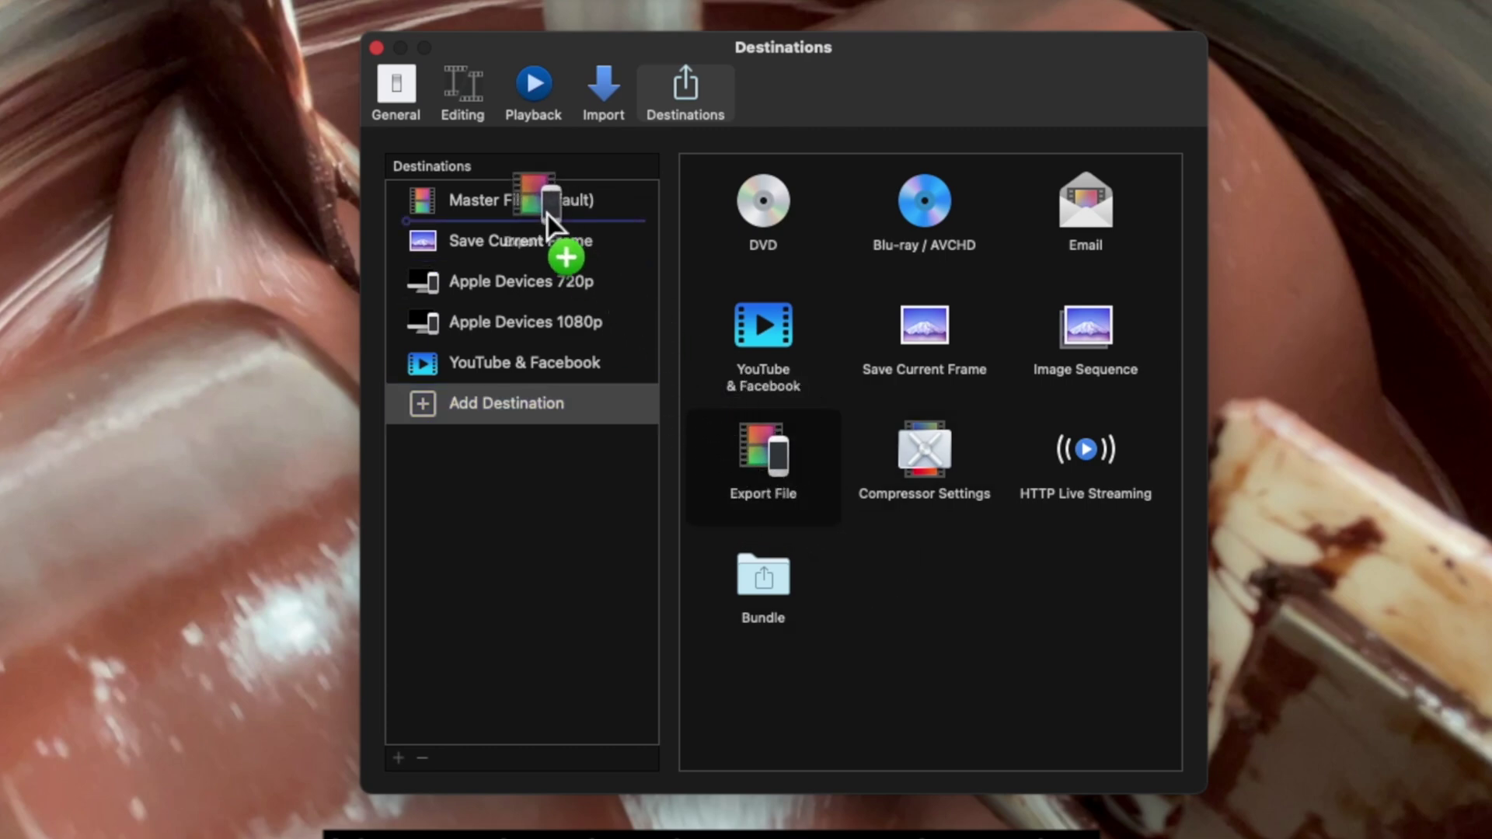
pyautogui.moveTo(524, 200); pyautogui.dragTo(516, 198)
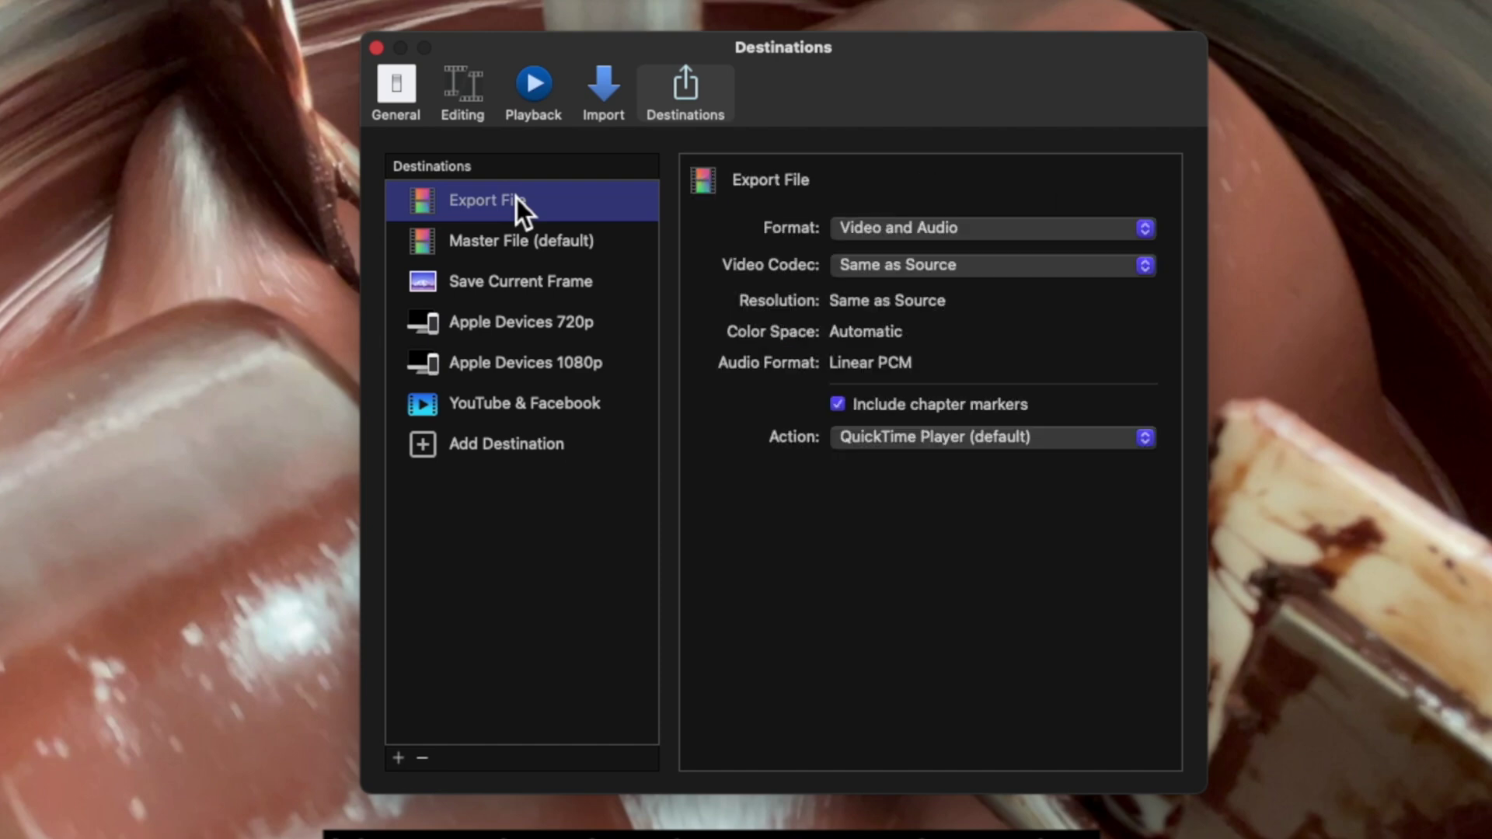
# Set the destination to Computer format, H.264 Better Quality codec, 1920 x 1080 resolution
pyautogui.click(1096, 234)
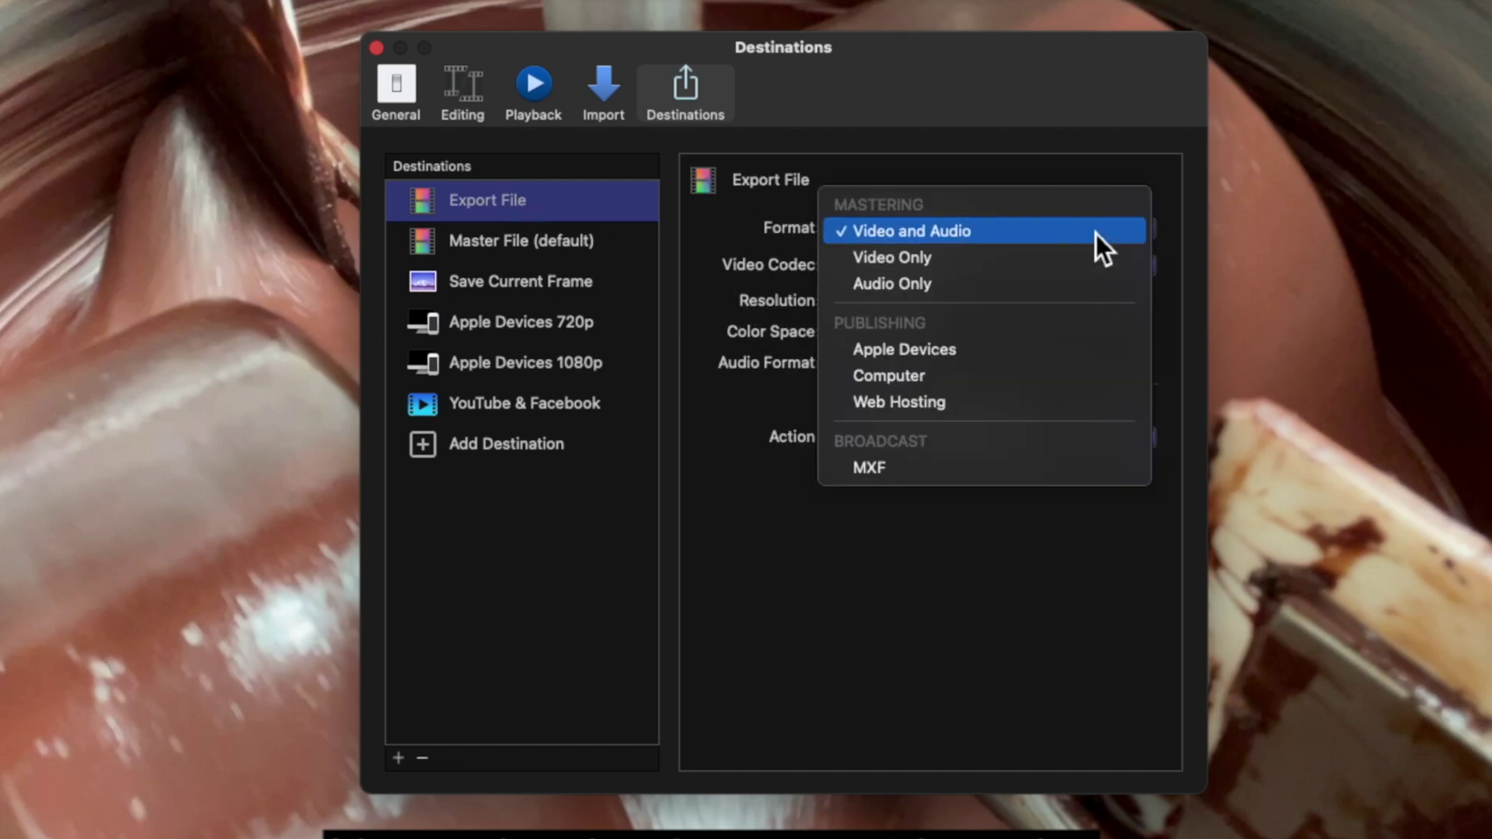
pyautogui.click(1085, 375)
pyautogui.click(1056, 267)
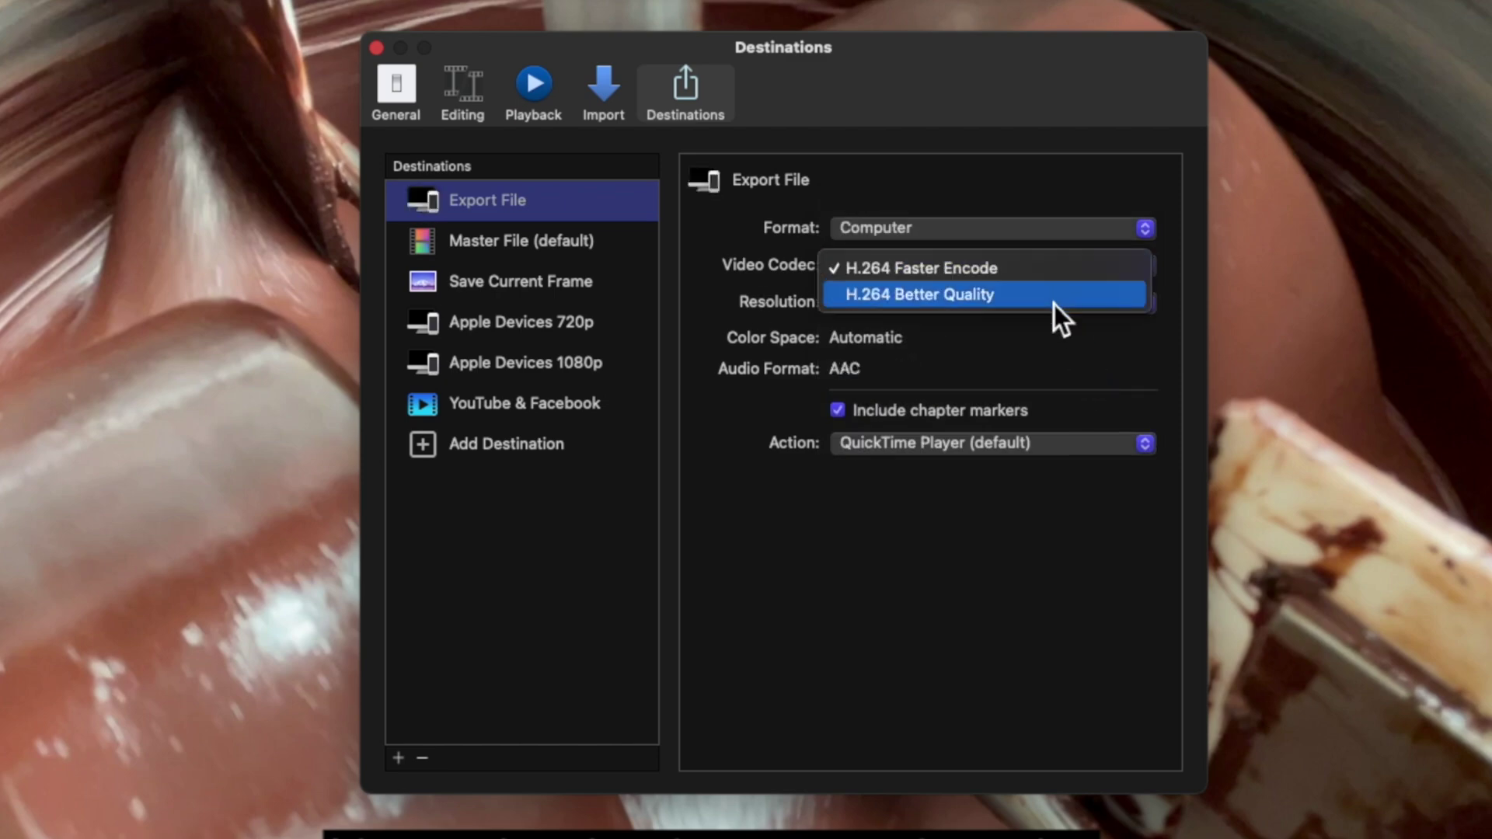
pyautogui.click(1054, 304)
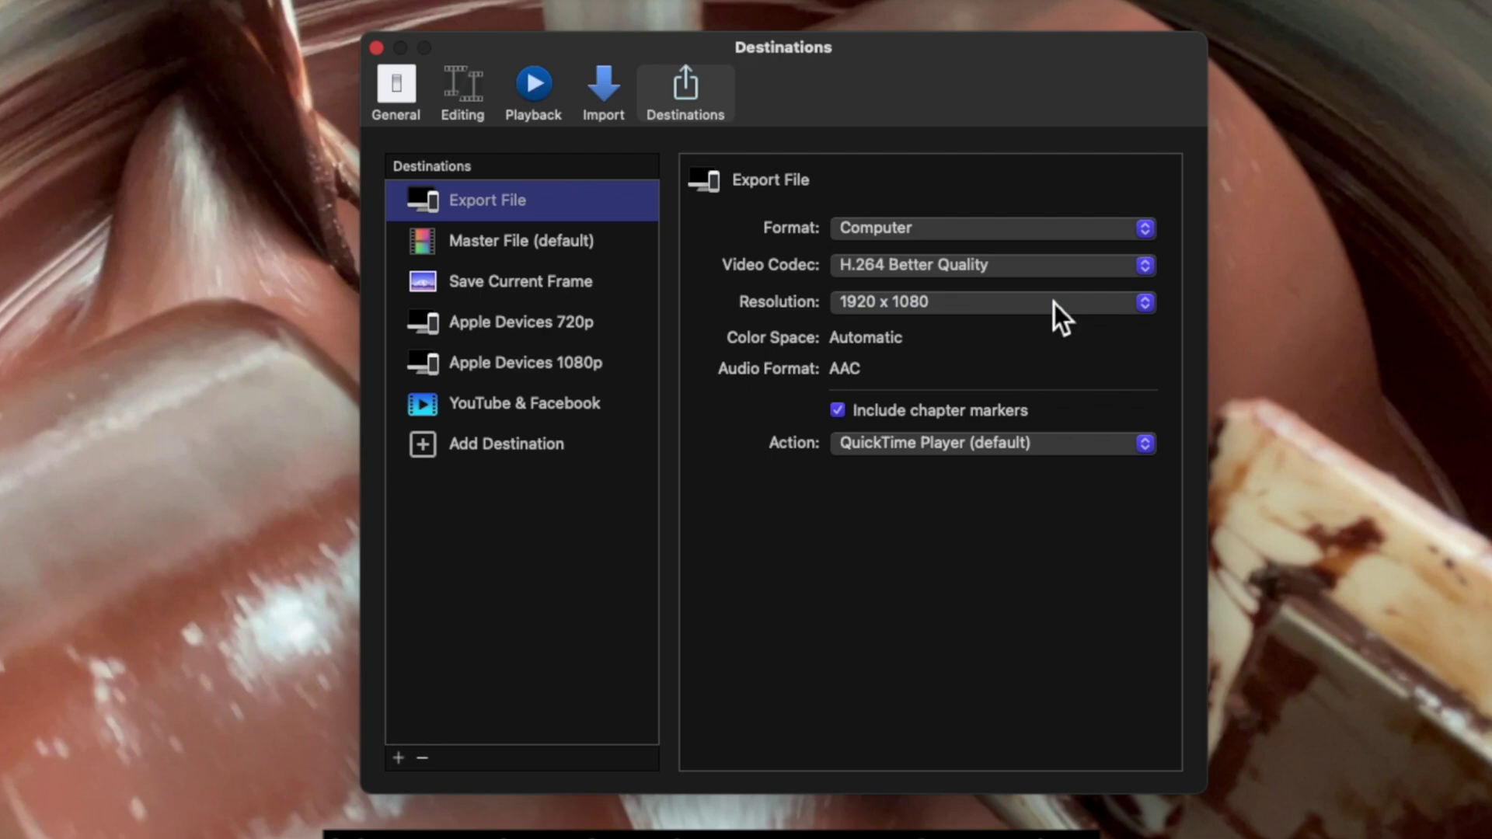
pyautogui.click(1054, 304)
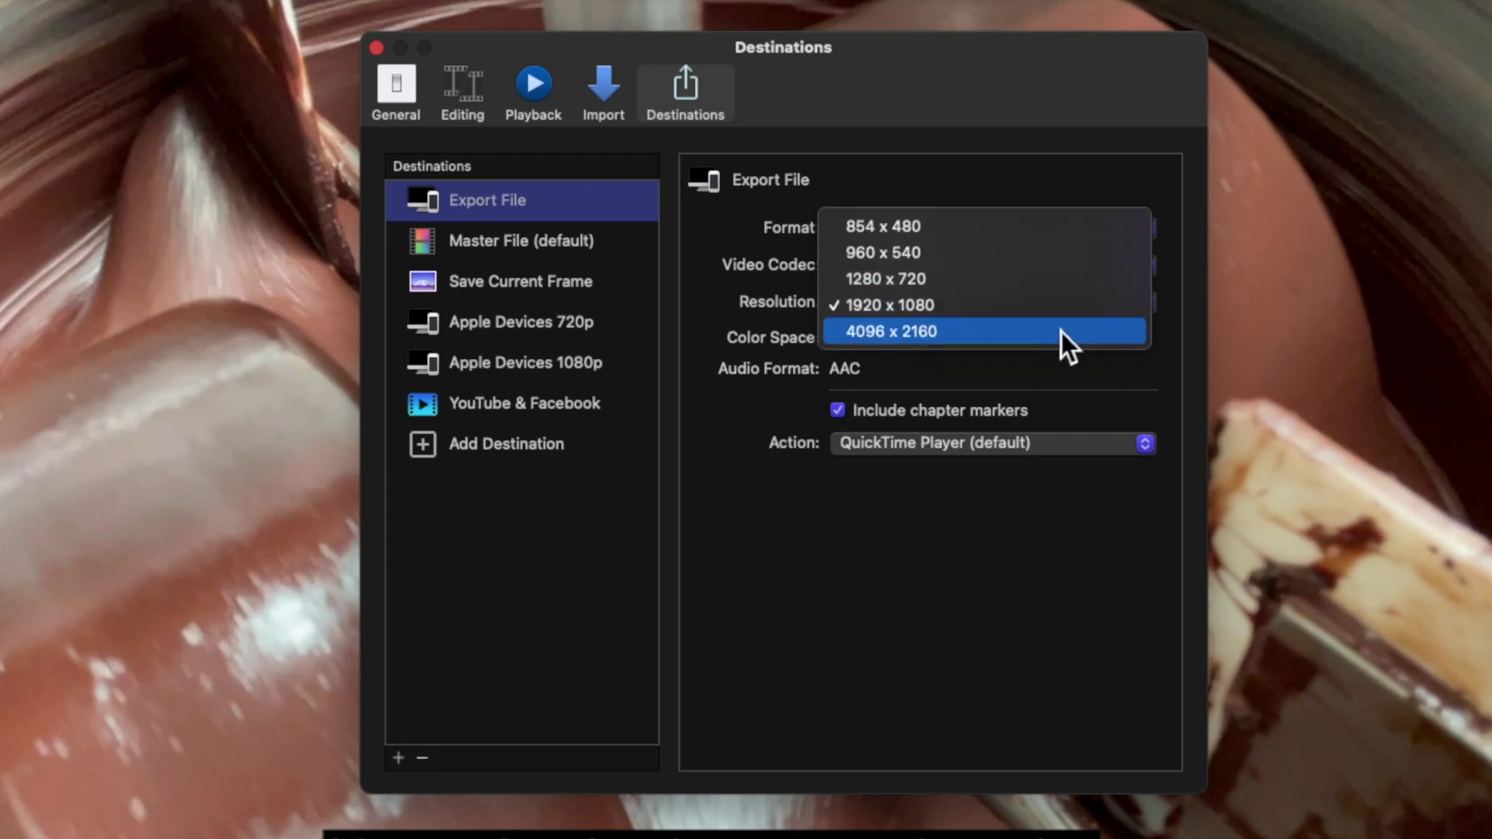
pyautogui.click(1069, 306)
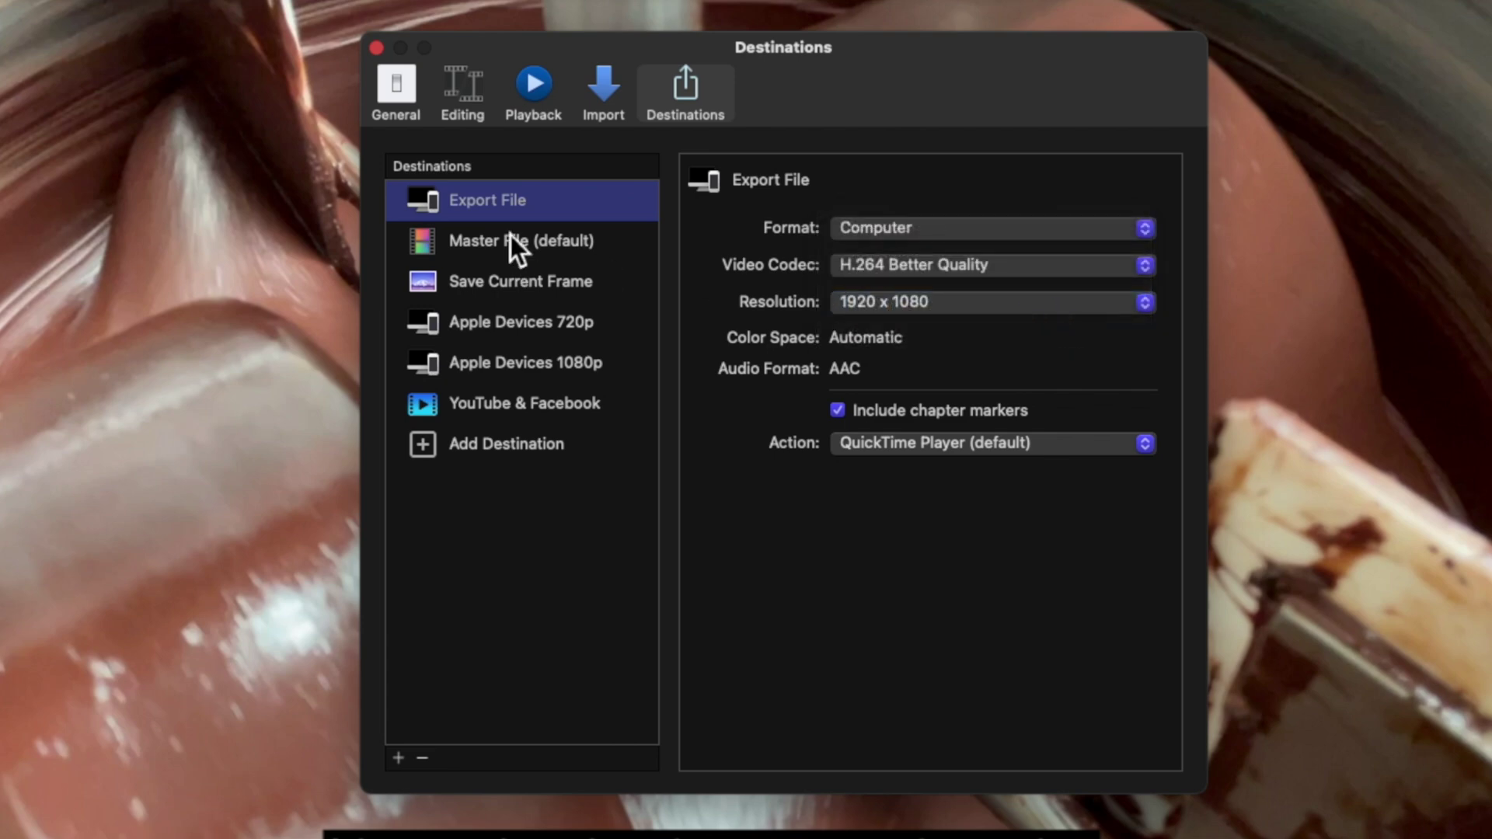
# Rename the Export File destination to 'YouTube' and check it among the sharing options
pyautogui.doubleClick(484, 200)
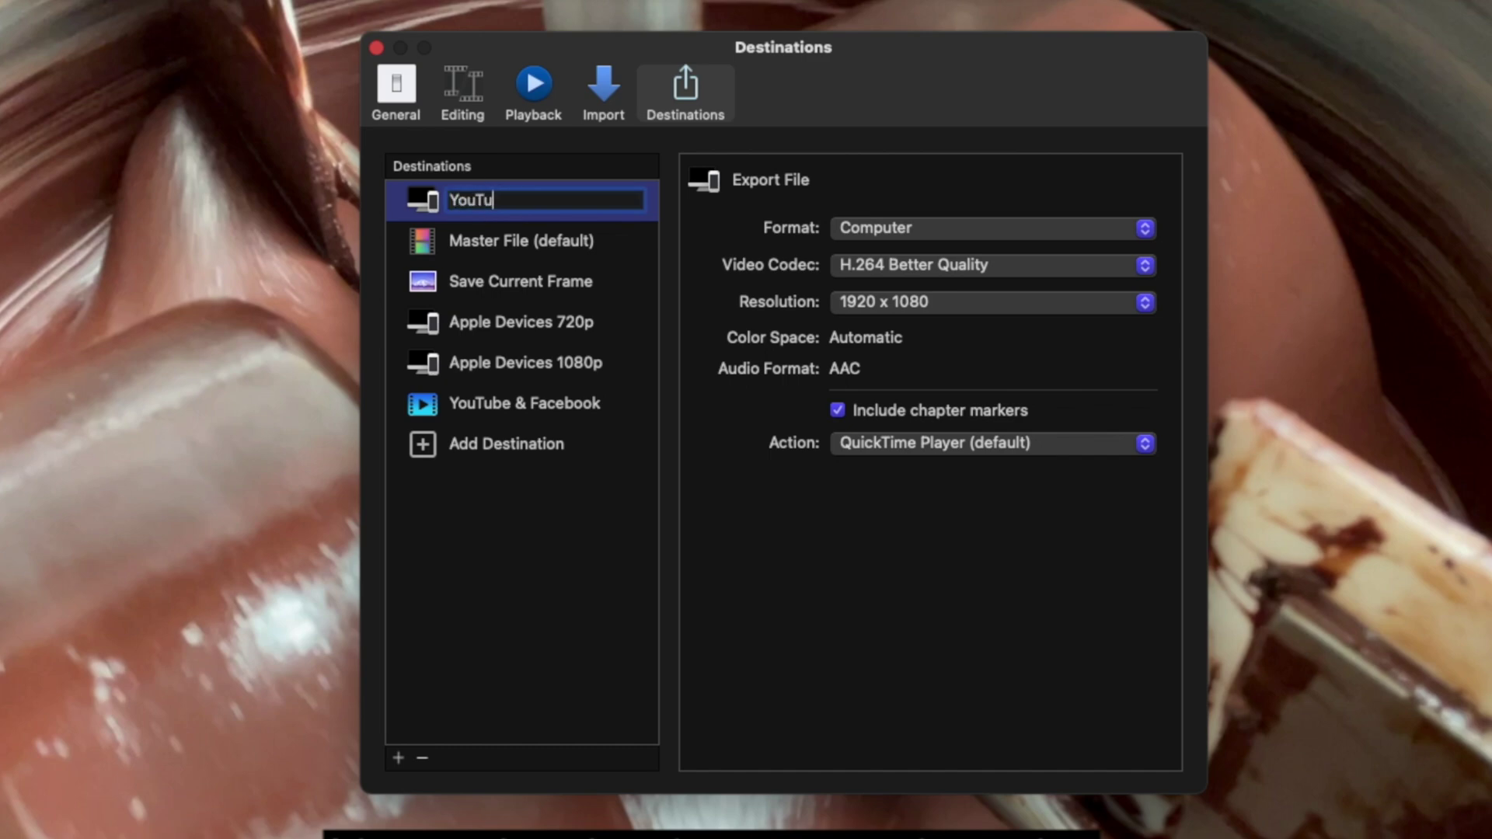
pyautogui.press('Return')
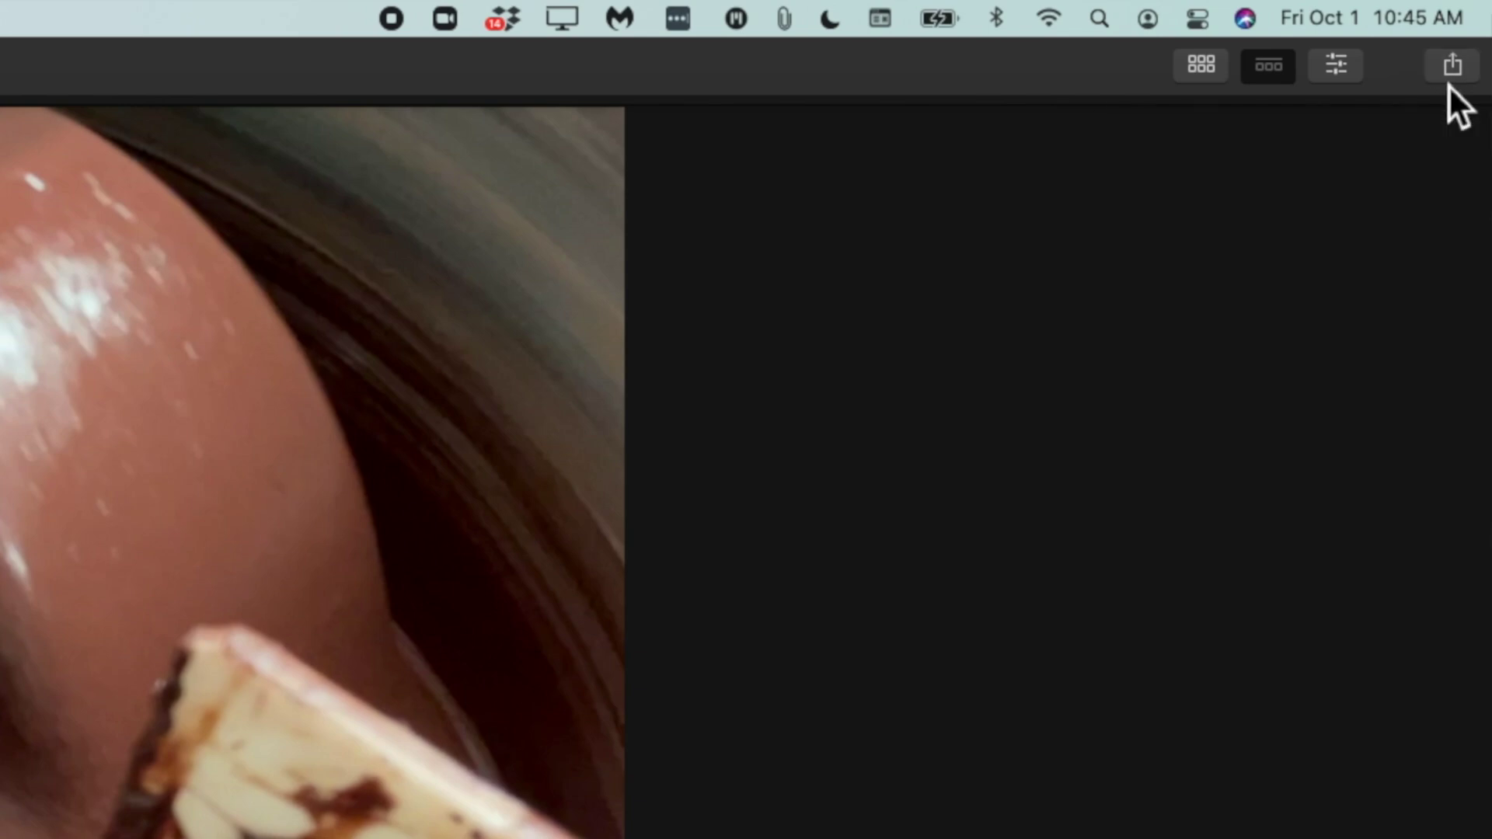
pyautogui.click(1449, 83)
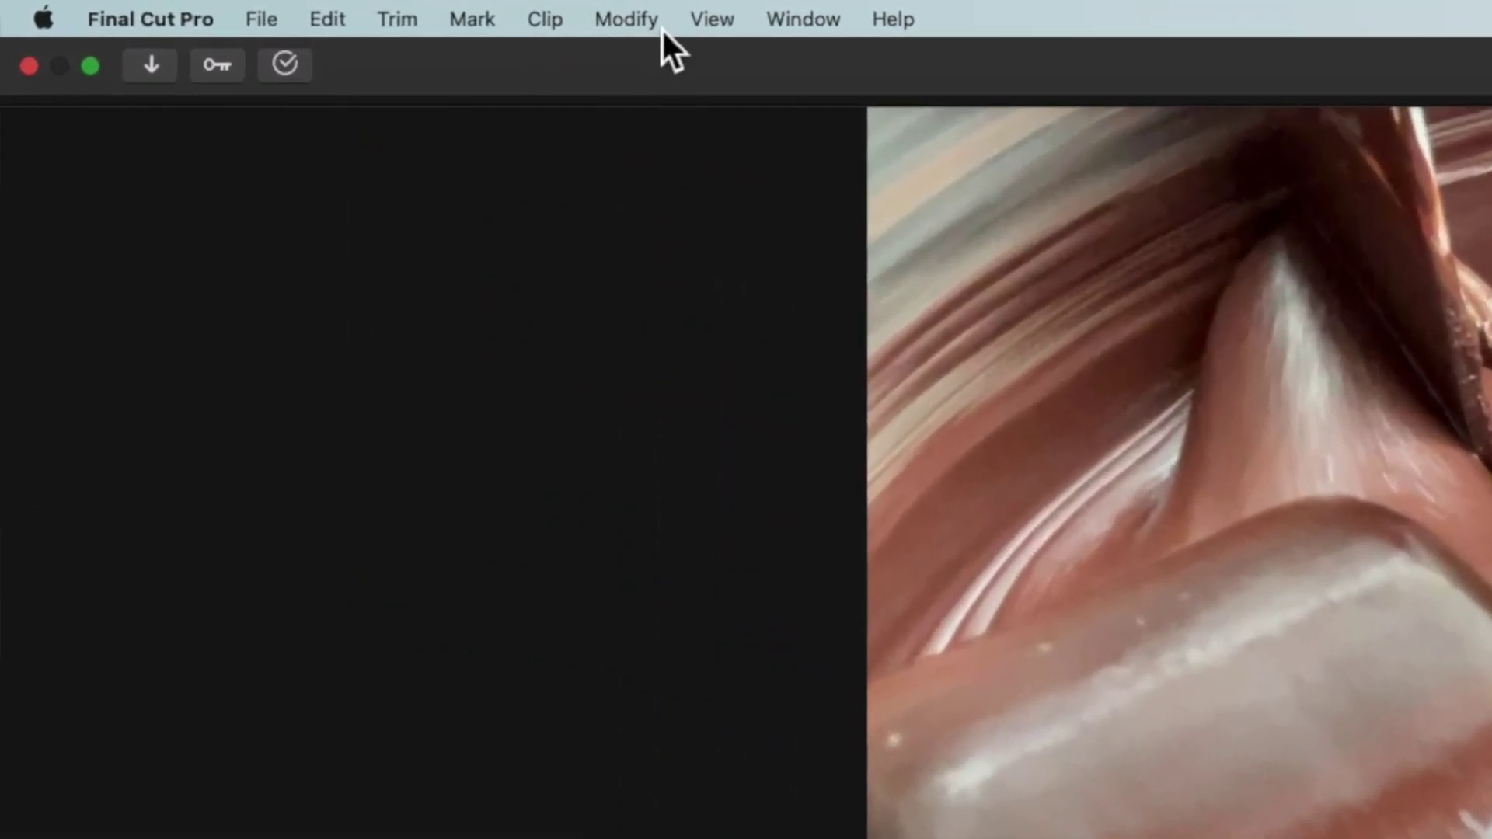
# In the library's Roles editor, delete the iTT caption role and add an SRT caption role
pyautogui.click(656, 19)
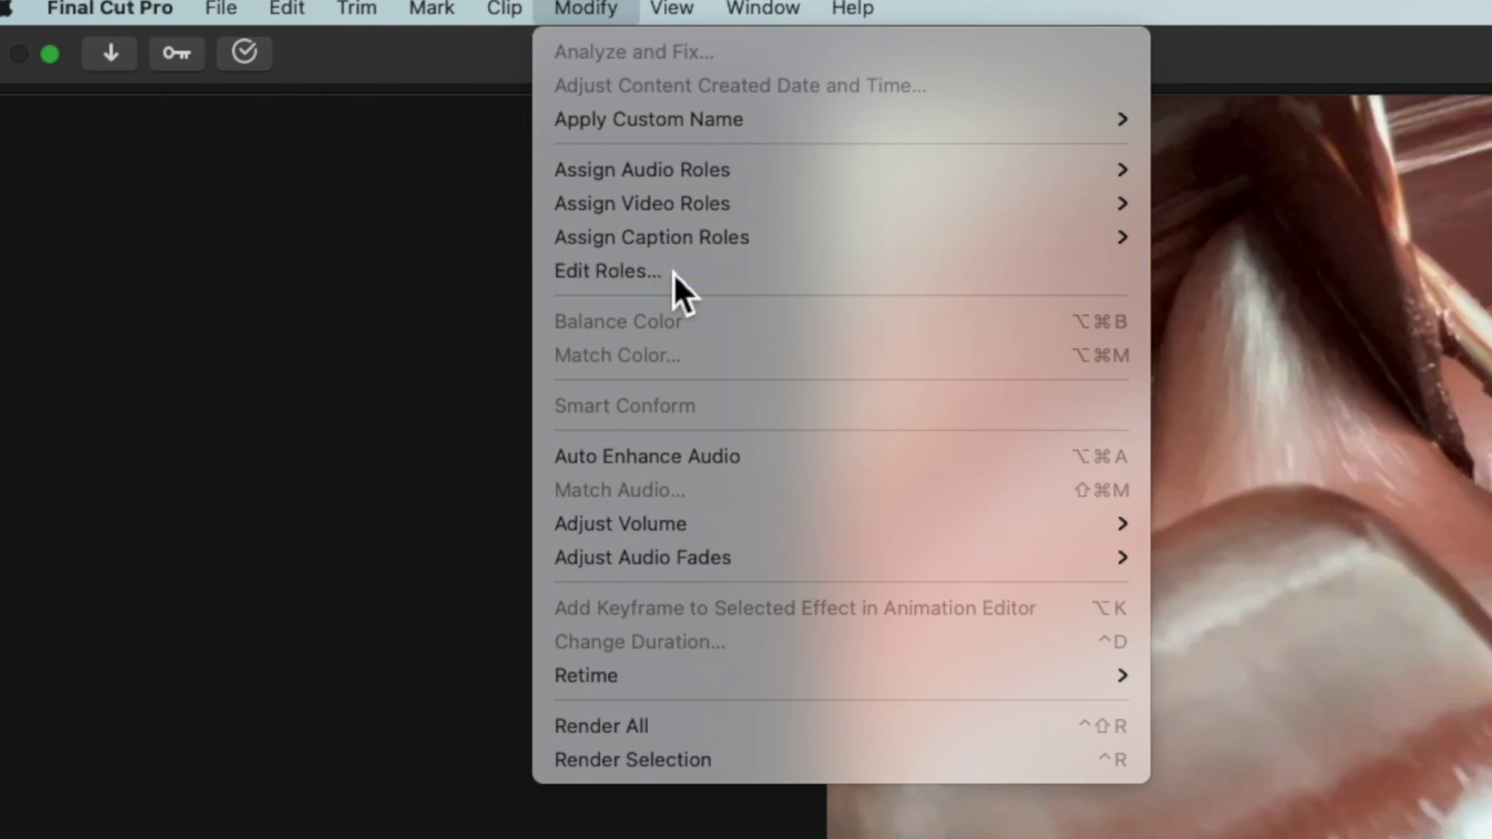
pyautogui.click(713, 282)
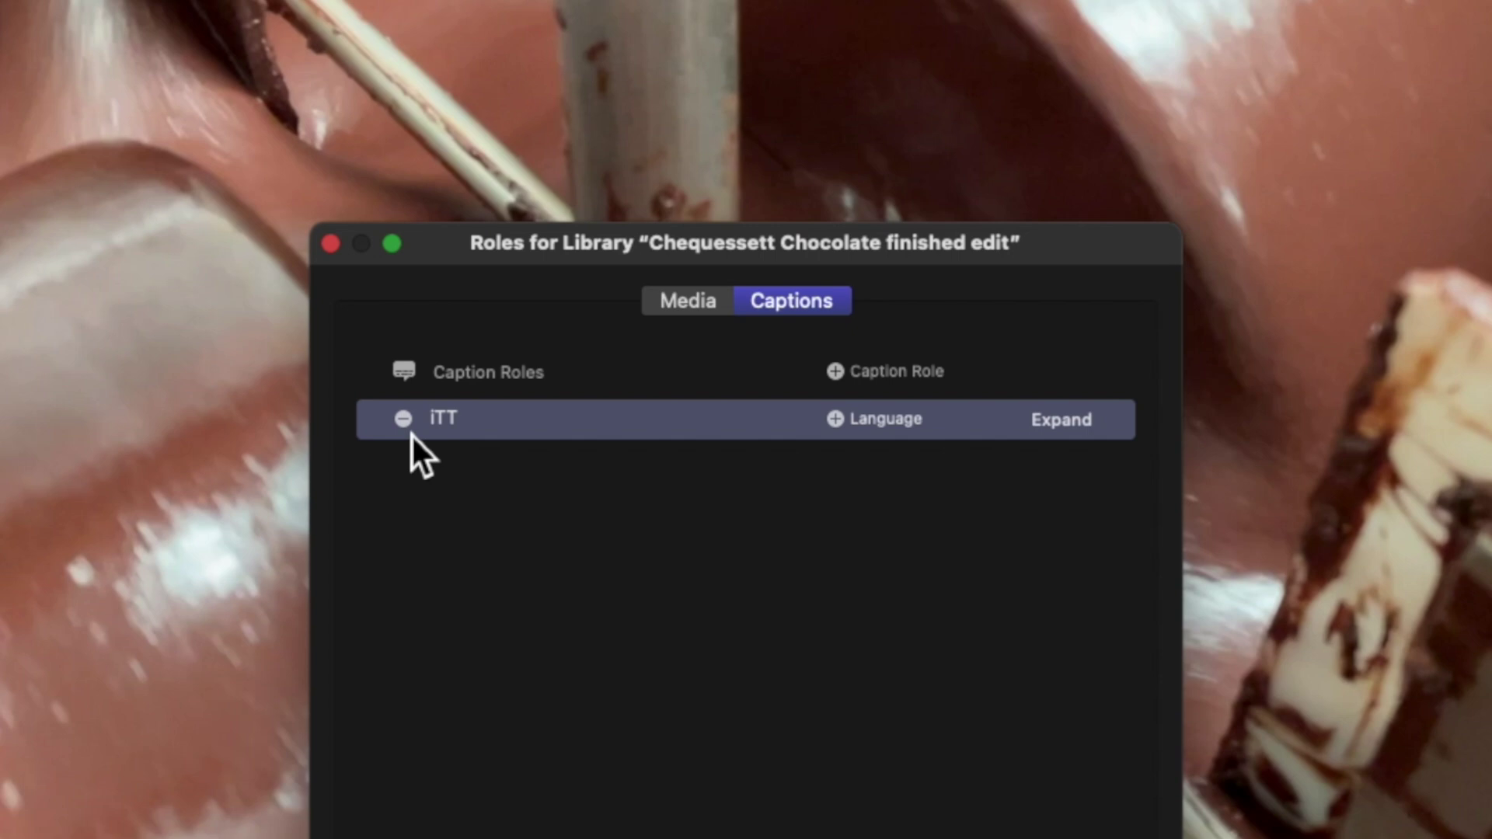
pyautogui.click(409, 435)
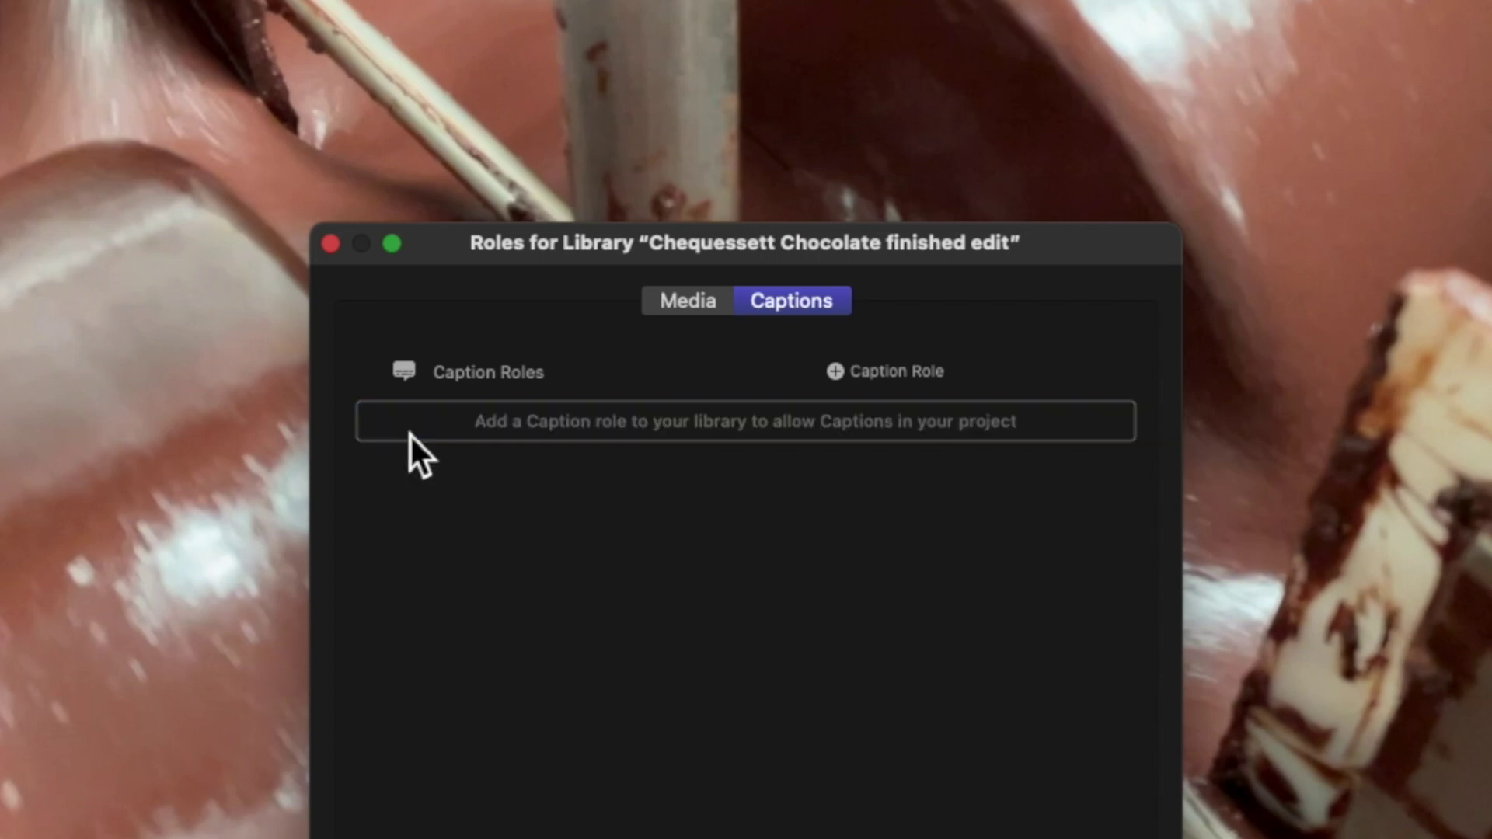
pyautogui.click(836, 373)
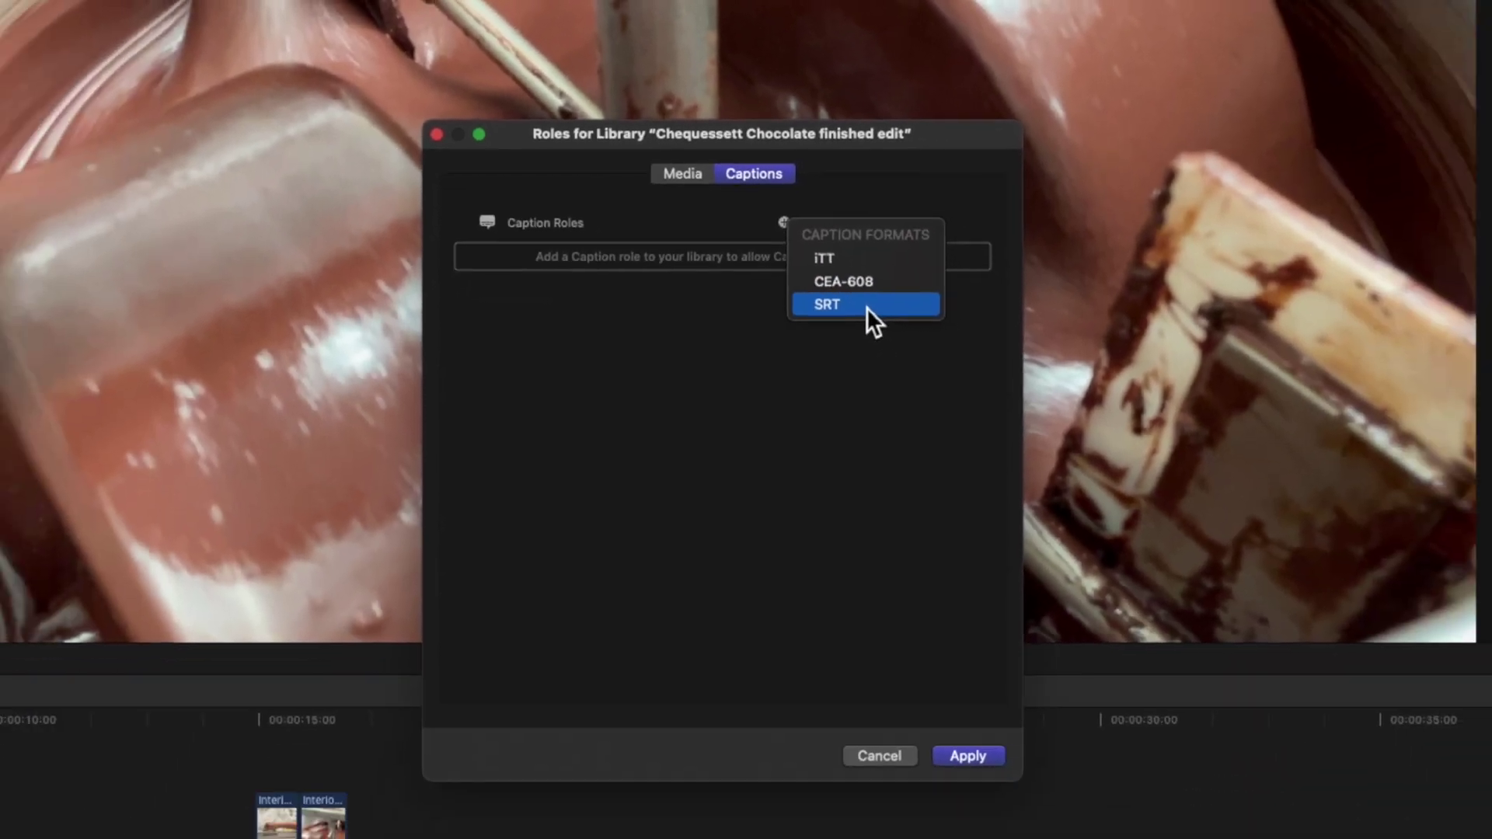
pyautogui.click(865, 305)
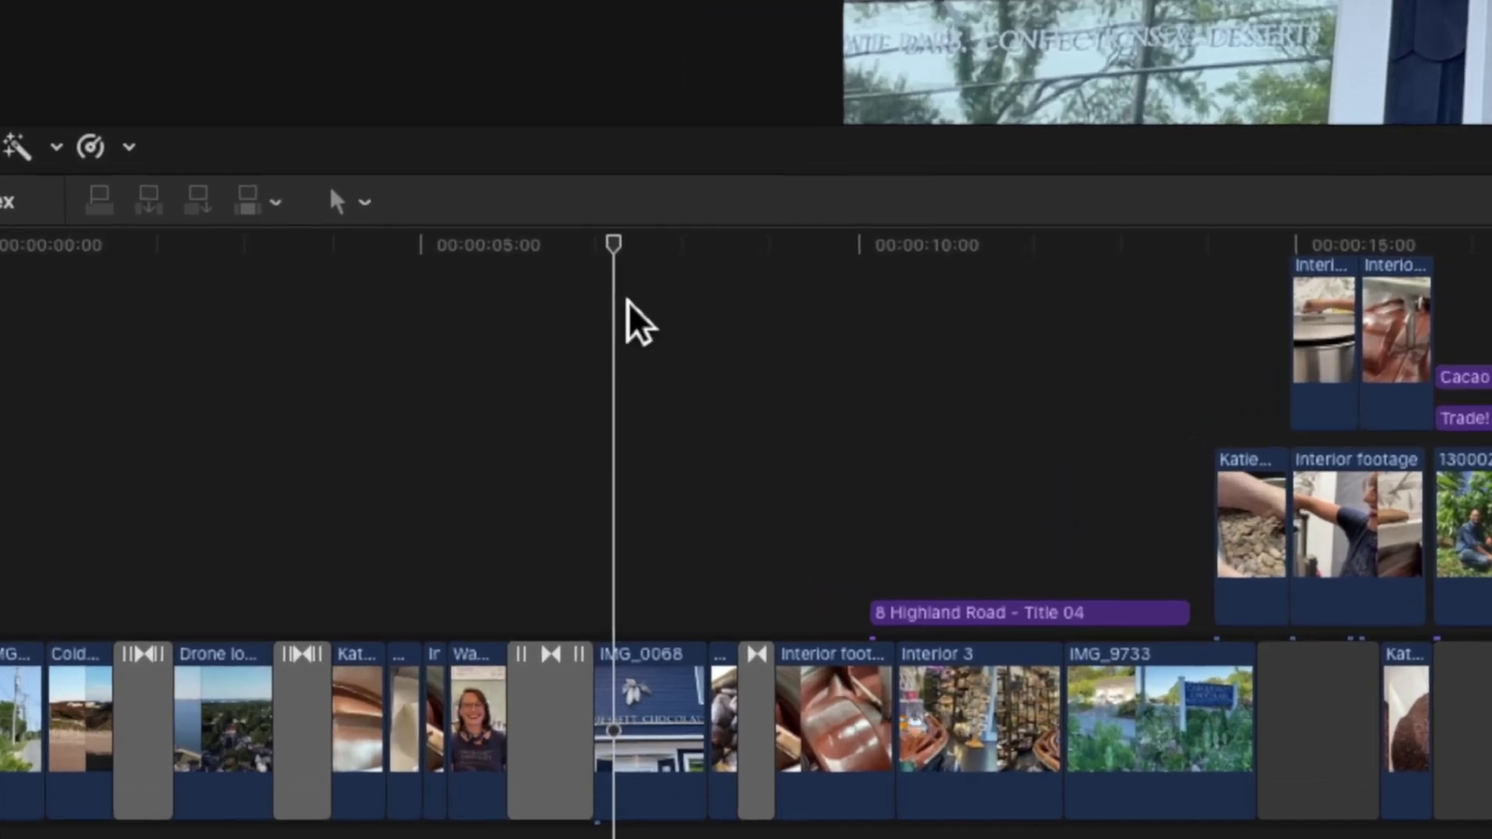
# Add an SRT caption at the playhead and trim it to two seconds long
pyautogui.hotkey('alt', 'c')
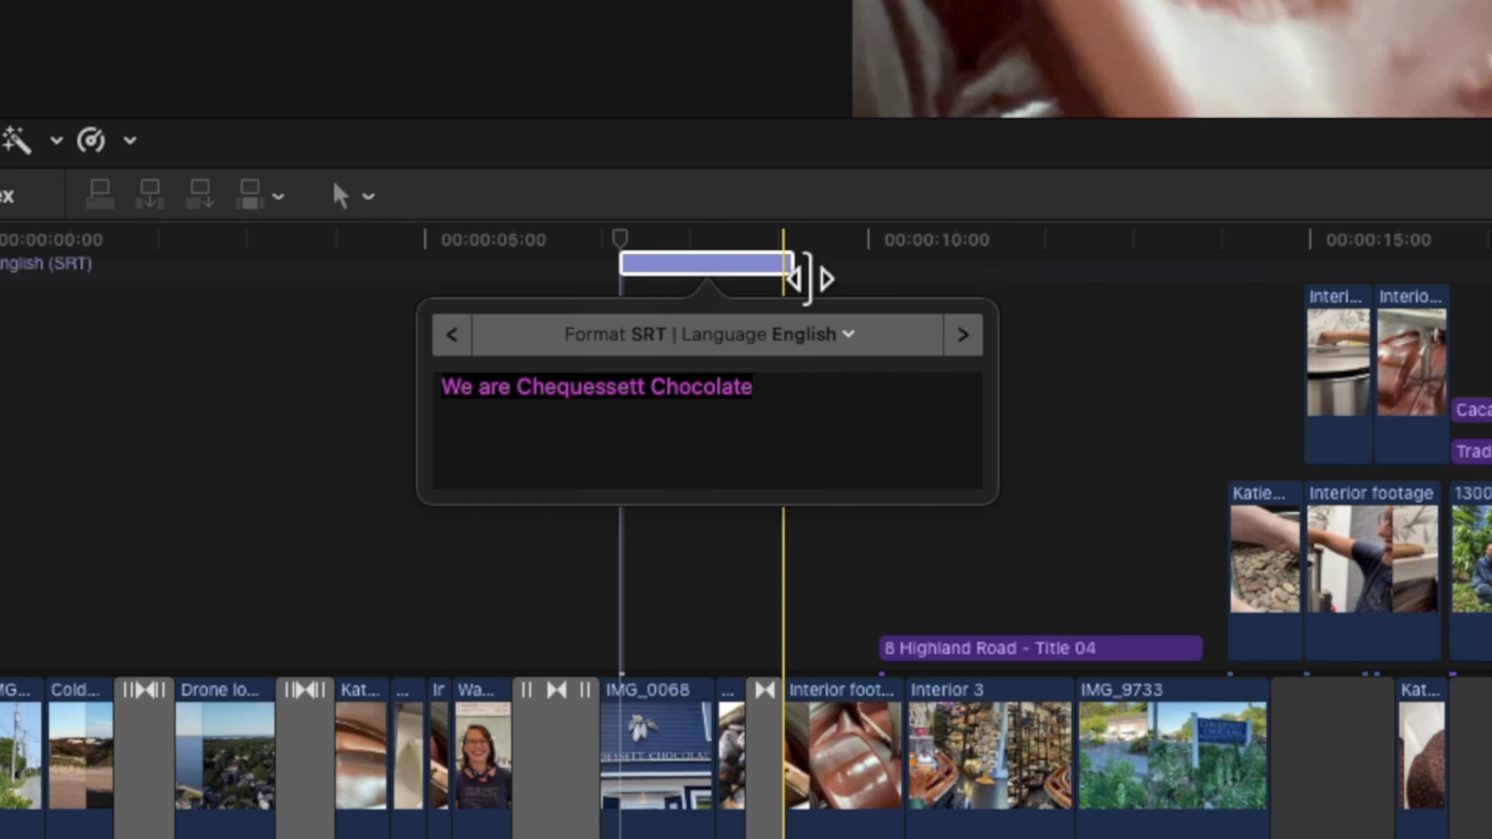
pyautogui.click(717, 273)
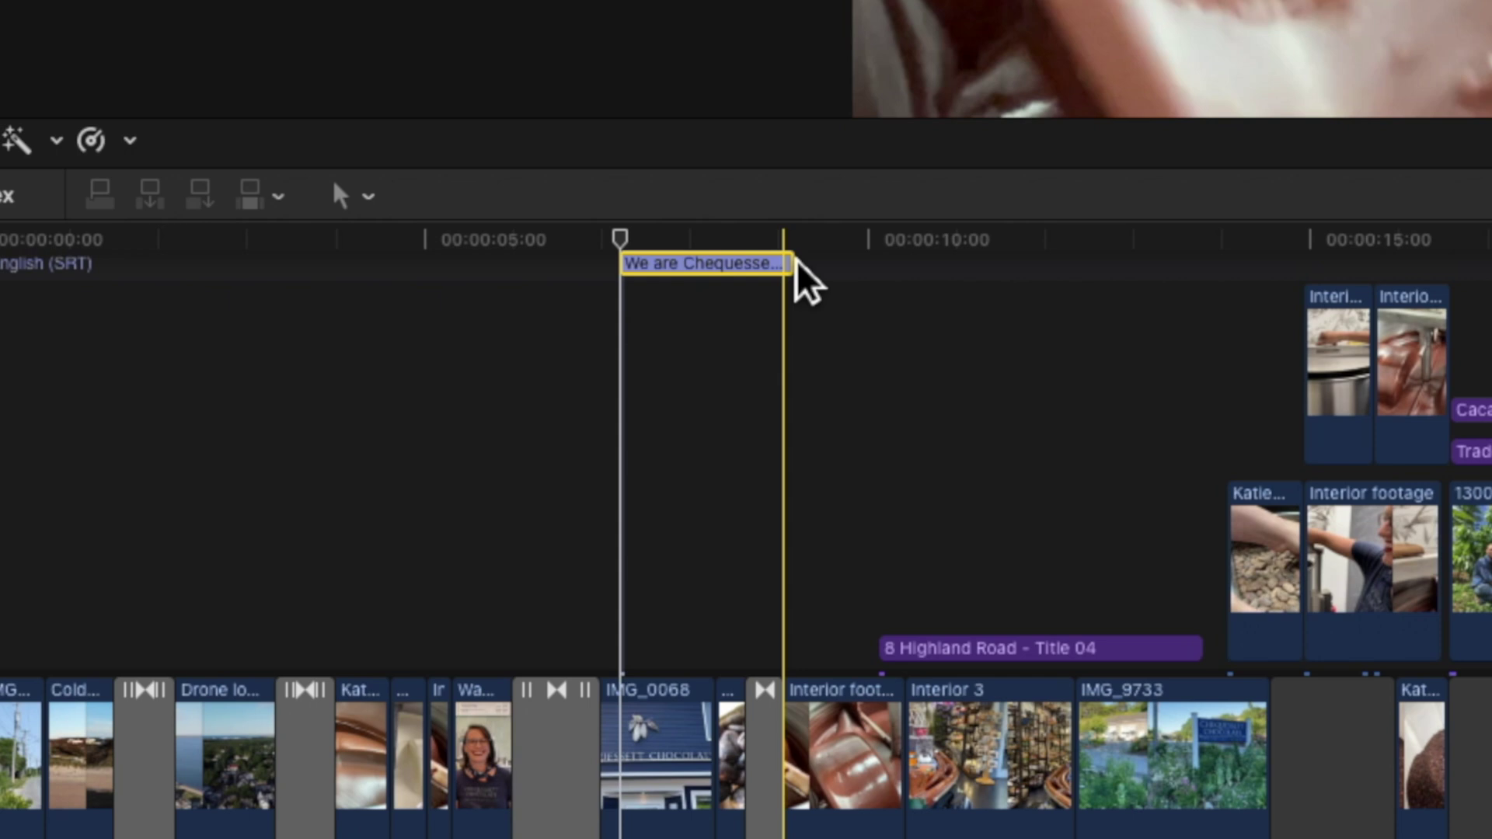
pyautogui.moveTo(804, 279)
pyautogui.mouseDown()
pyautogui.moveTo(789, 278)
pyautogui.moveTo(936, 279)
pyautogui.moveTo(787, 277)
pyautogui.mouseUp()
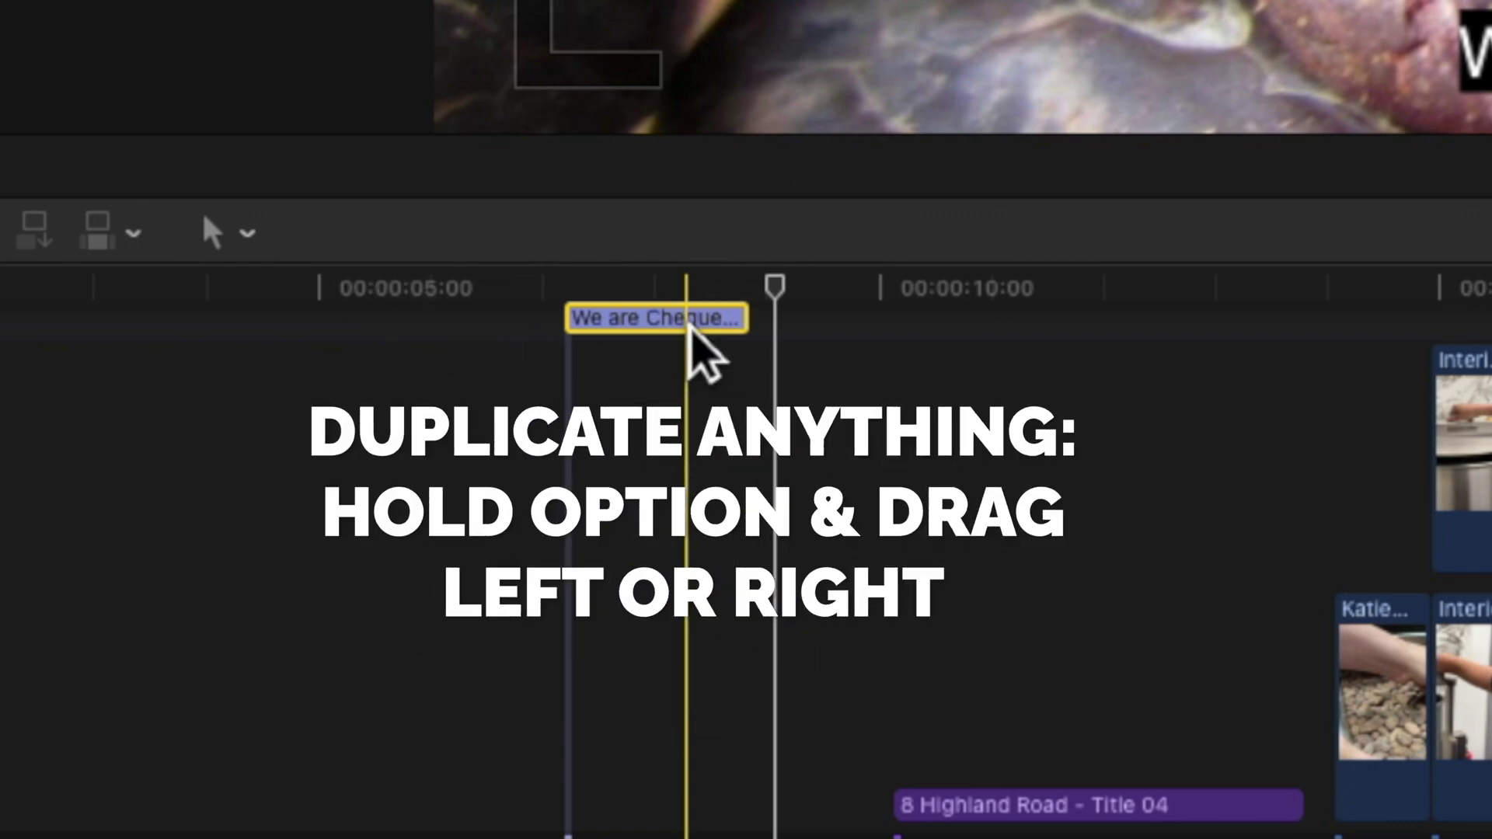
# Duplicate the caption to around 00:00:09 and select the copy's text for replacement
pyautogui.moveTo(690, 327); pyautogui.dragTo(928, 314)
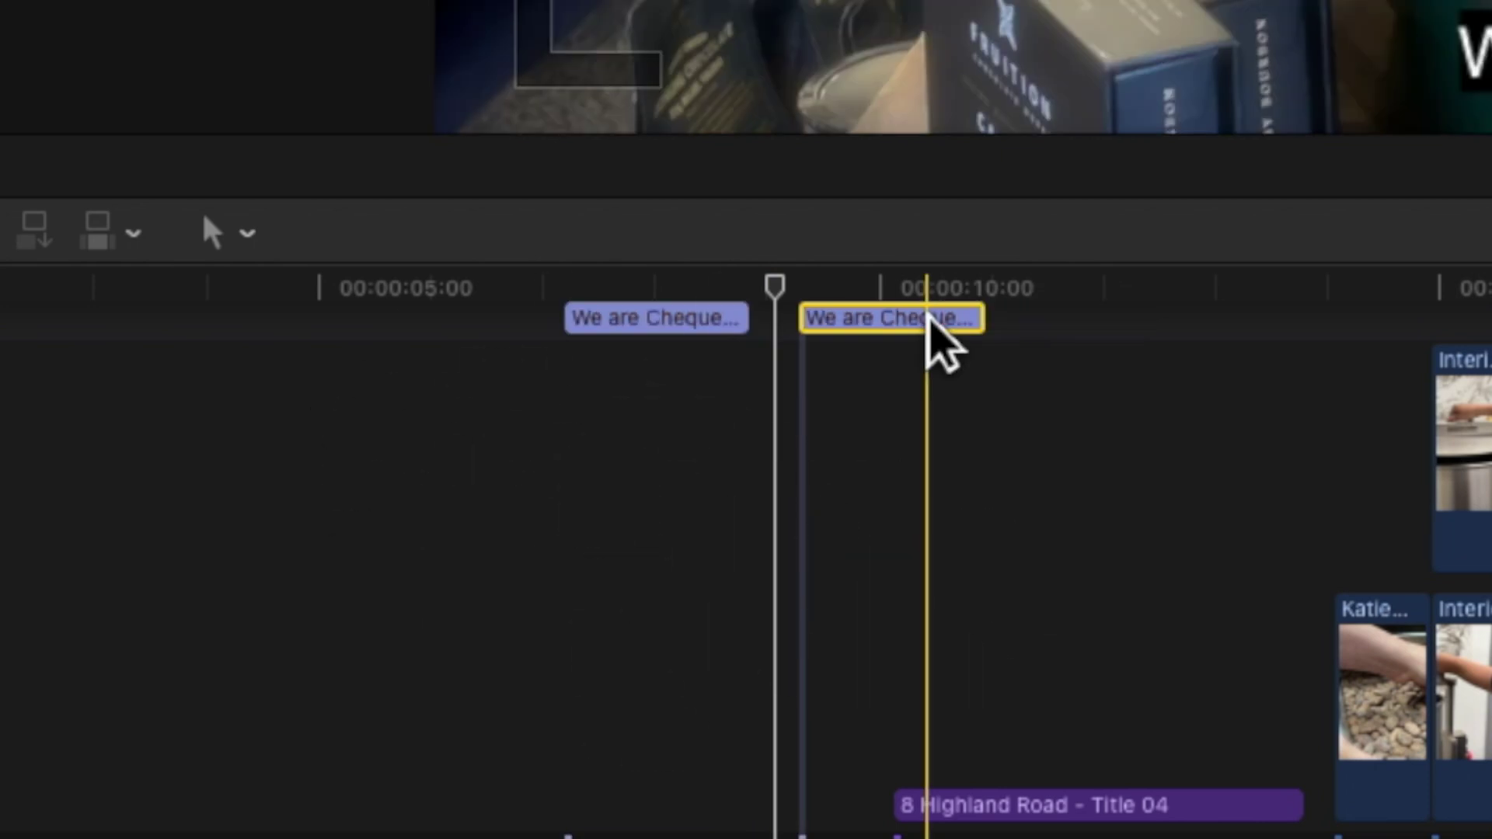
pyautogui.doubleClick(929, 318)
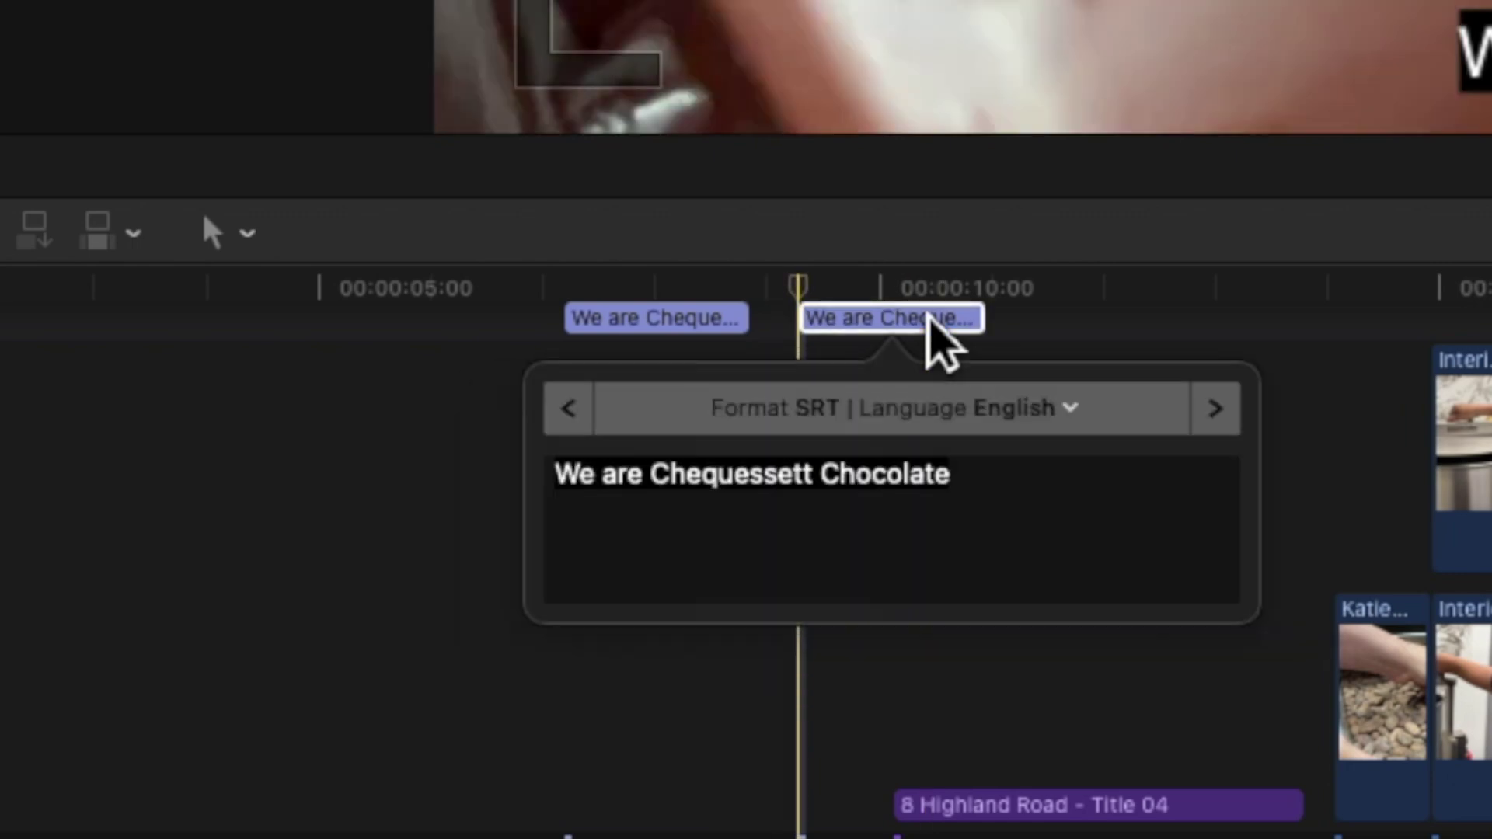
pyautogui.moveTo(1015, 491); pyautogui.dragTo(481, 488)
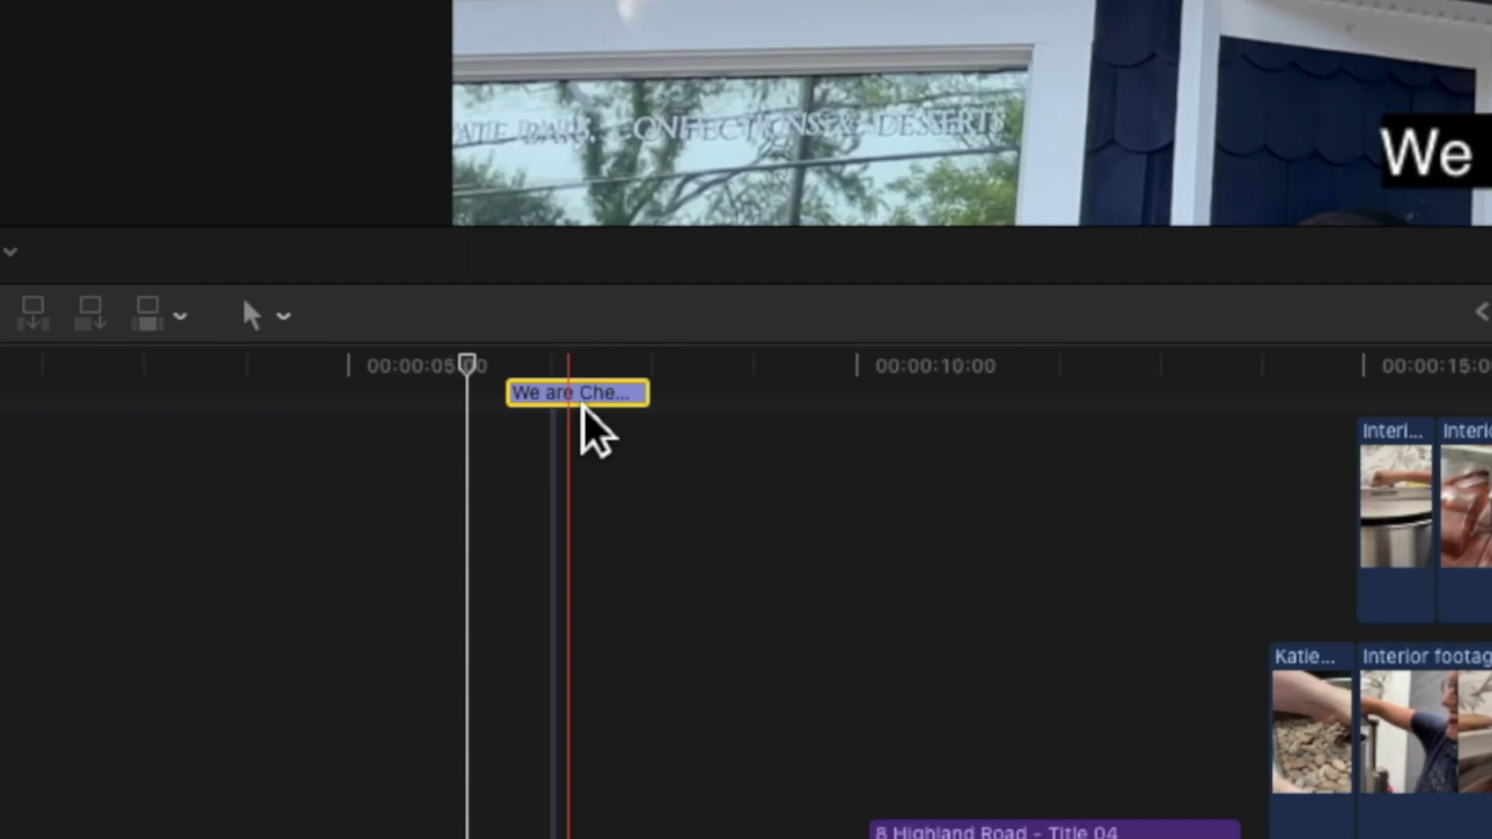
pyautogui.moveTo(597, 433); pyautogui.dragTo(709, 450)
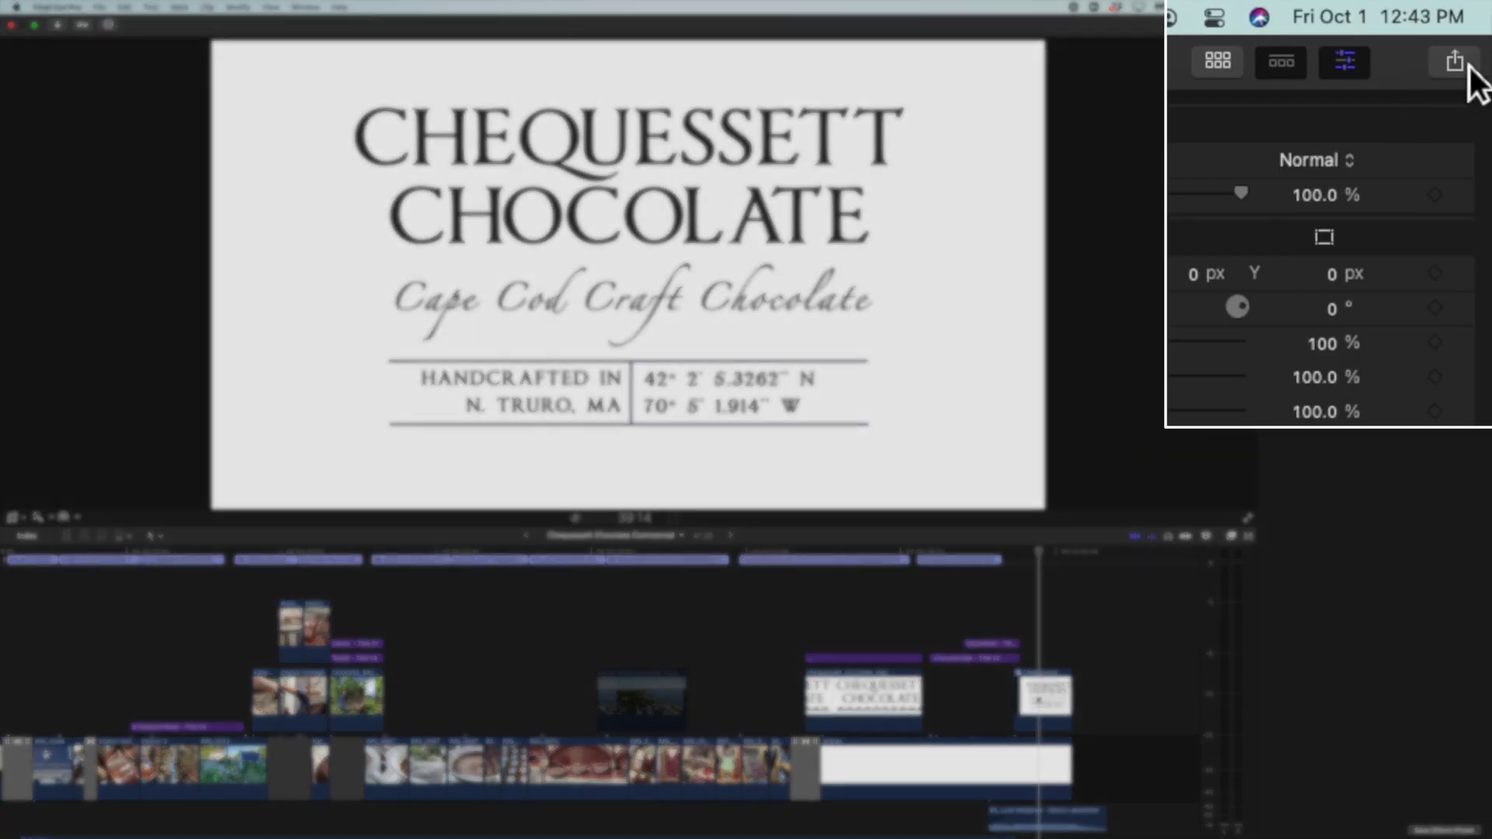
# Start sharing the project to the YouTube destination, keeping the video title unchanged
pyautogui.click(1458, 63)
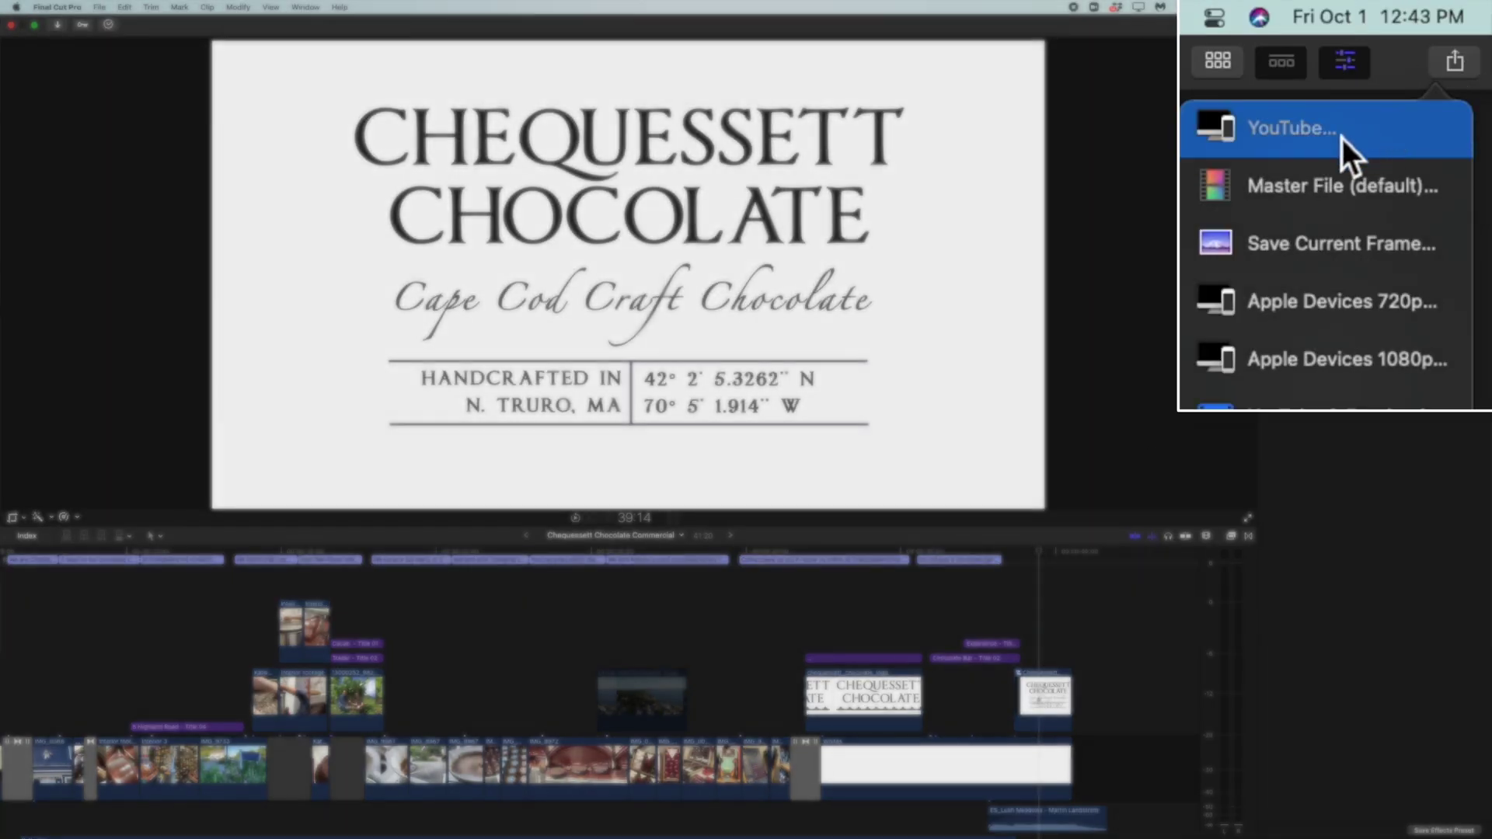
pyautogui.click(1342, 139)
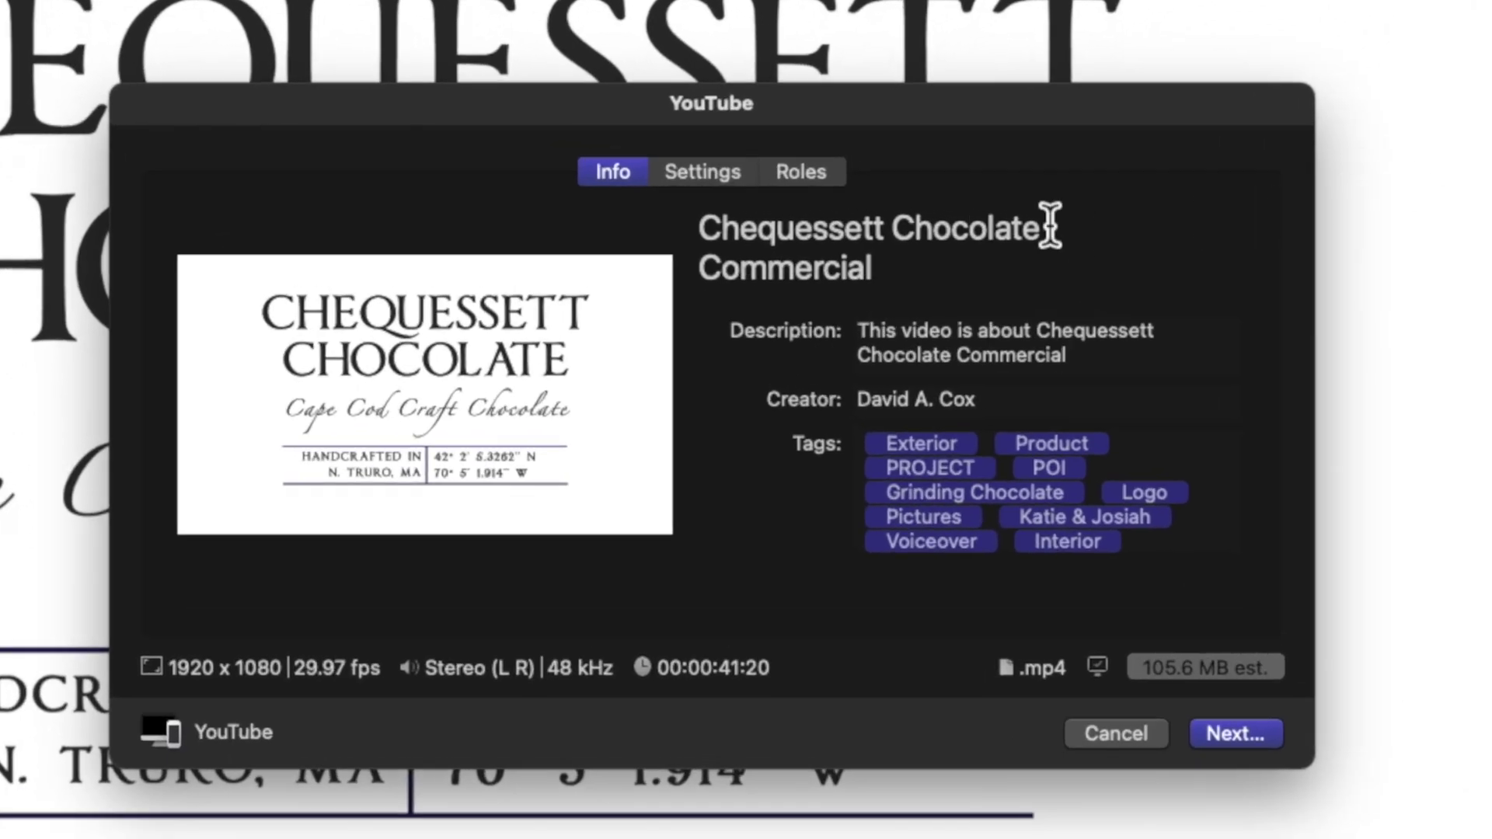
pyautogui.moveTo(950, 276); pyautogui.dragTo(691, 220)
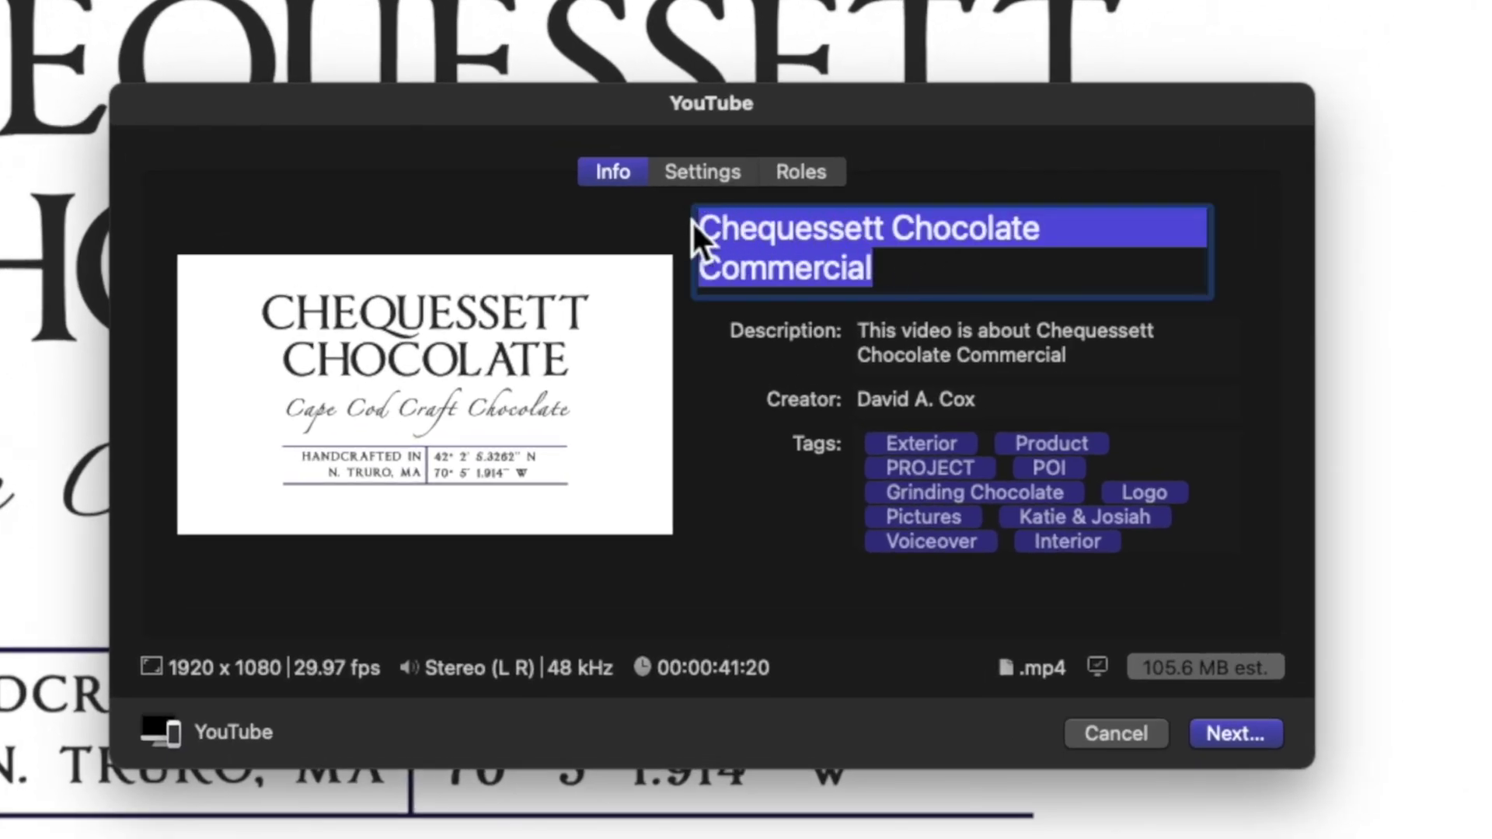
pyautogui.click(918, 281)
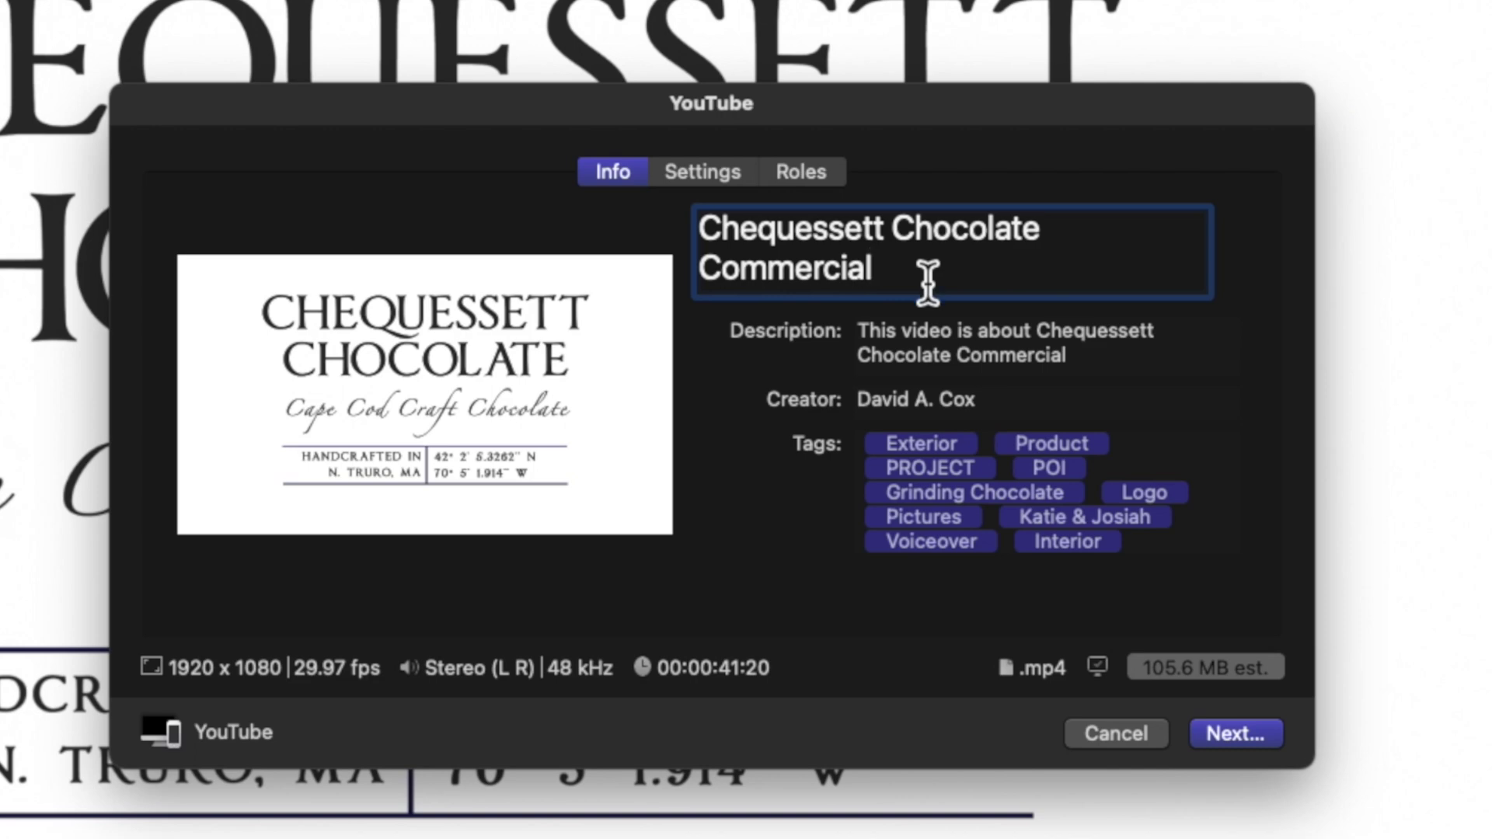
# In Roles, burn in English (SRT) captions and export each SRT language separately
pyautogui.click(808, 178)
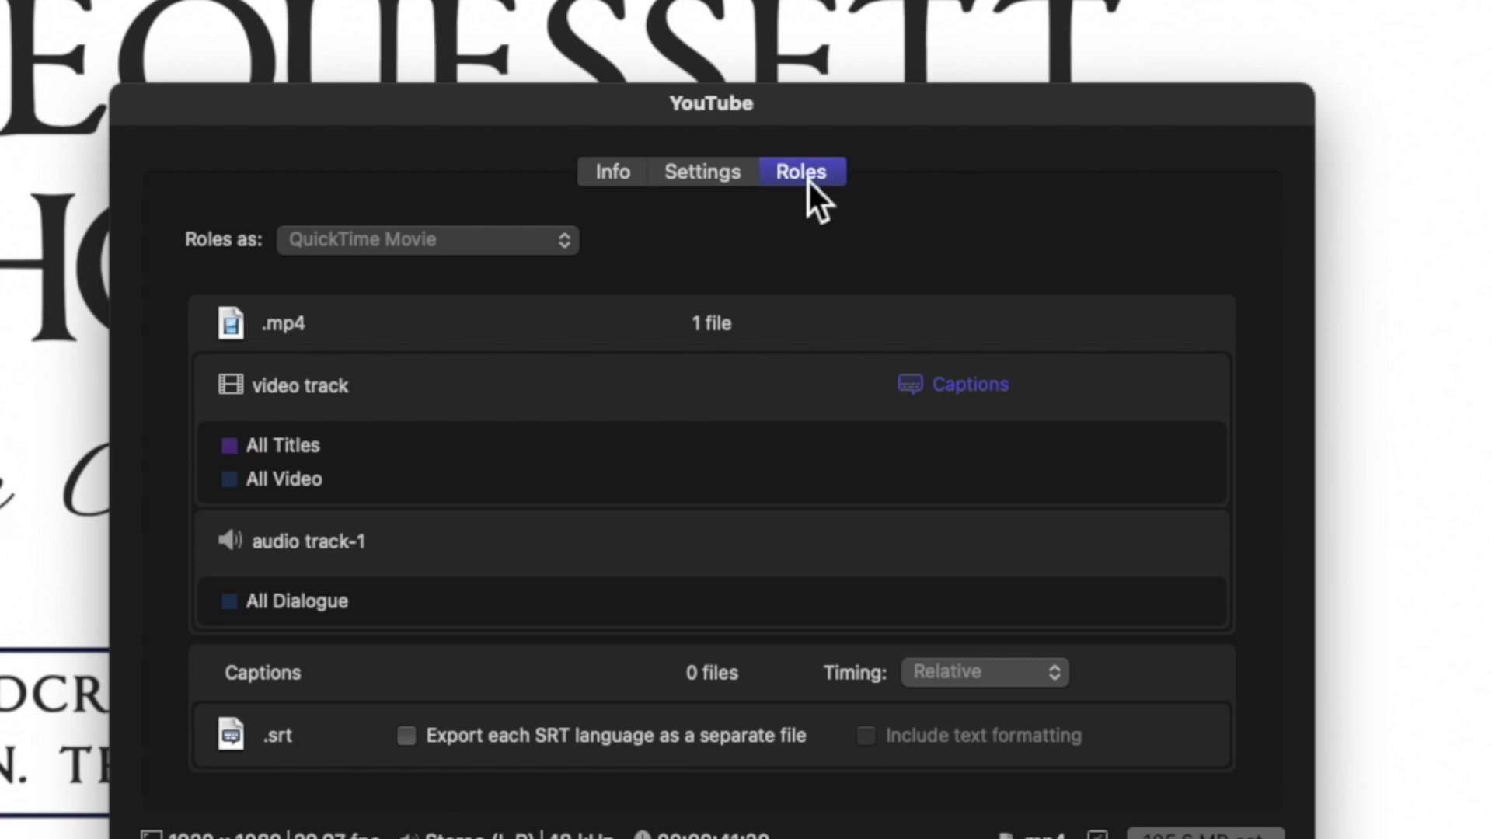
pyautogui.click(985, 400)
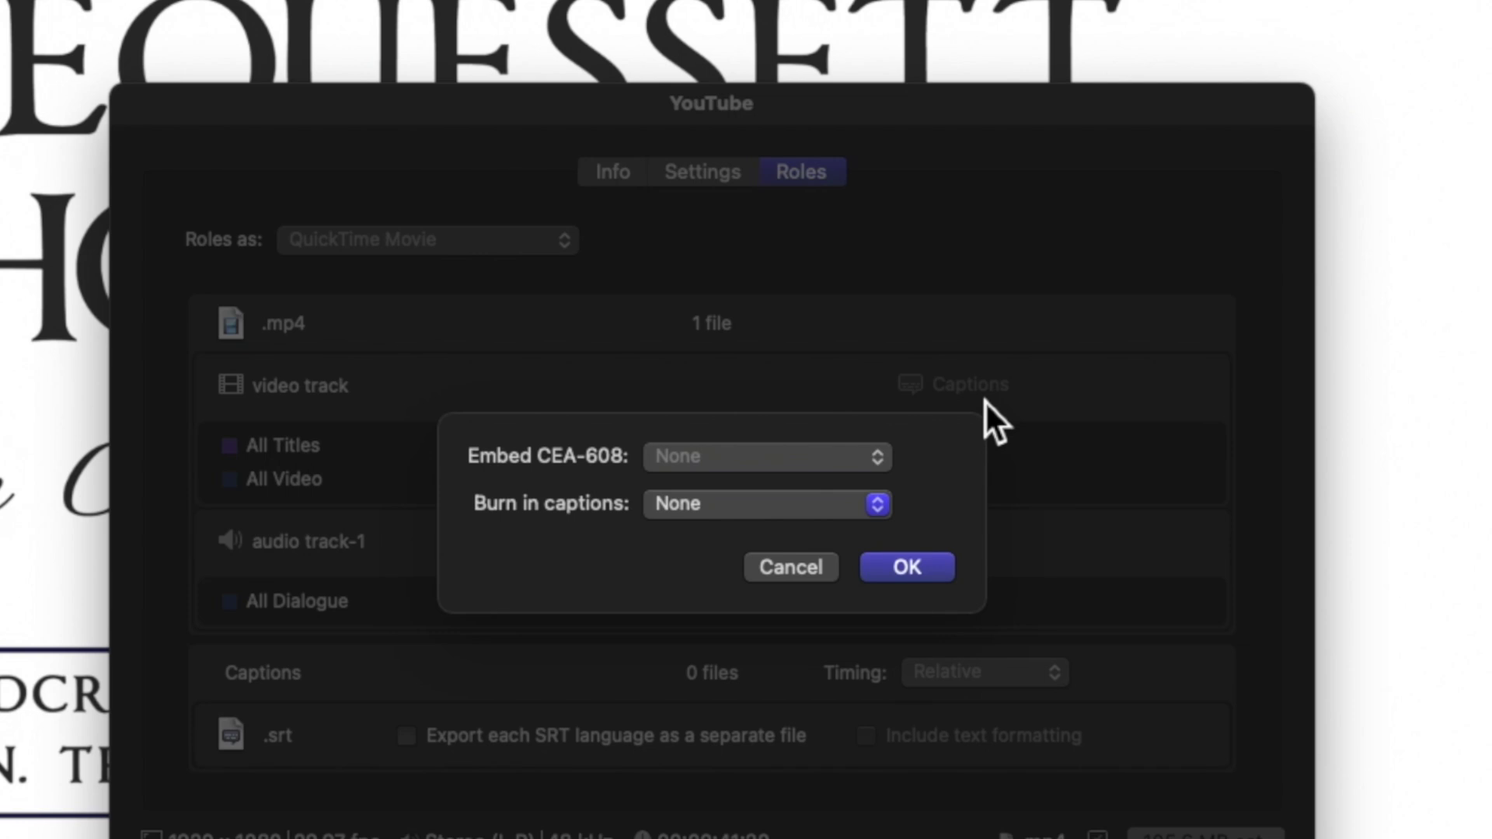
pyautogui.click(850, 504)
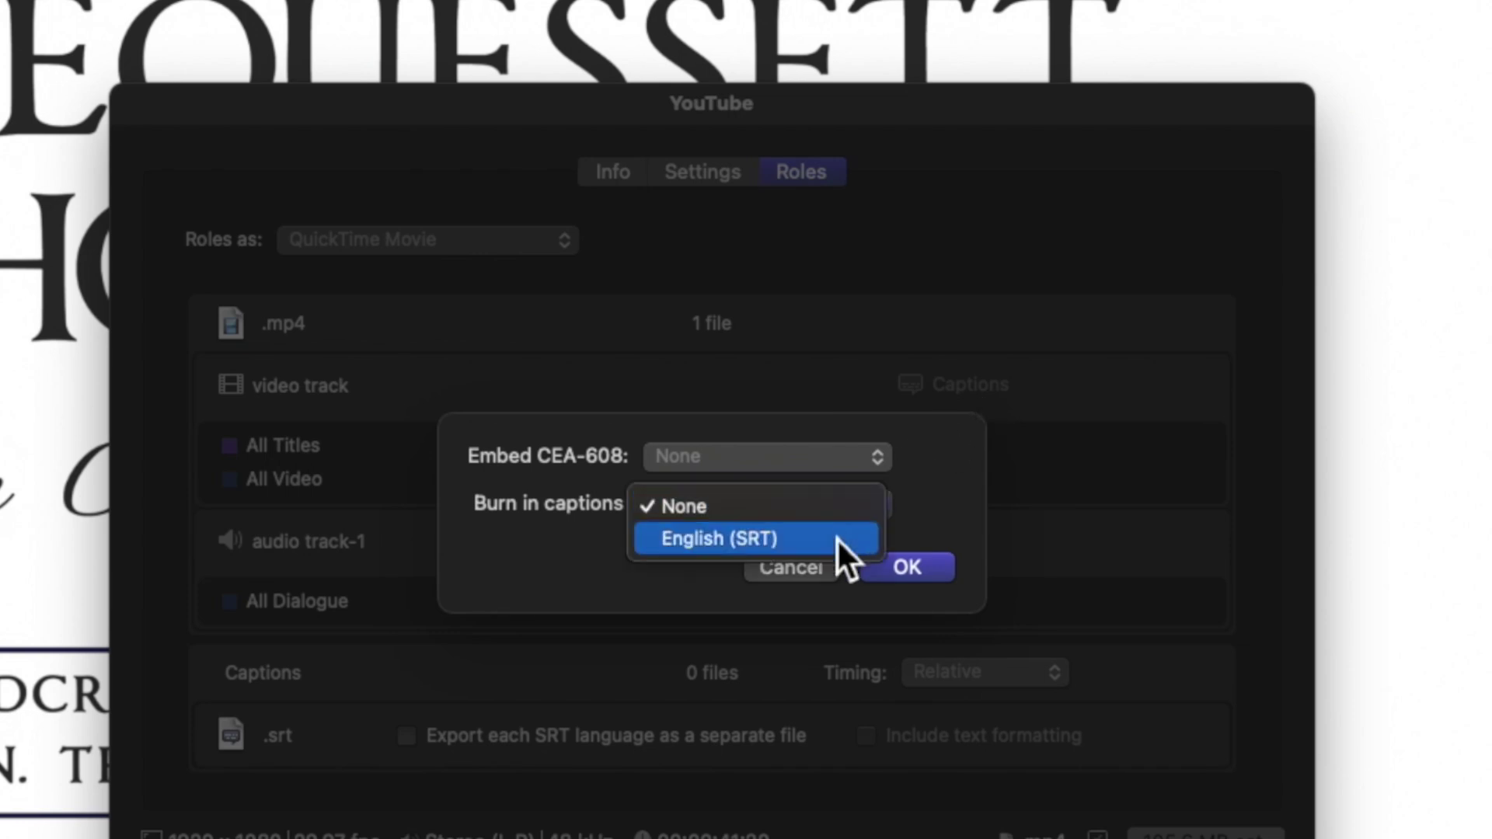
pyautogui.click(837, 538)
pyautogui.click(896, 568)
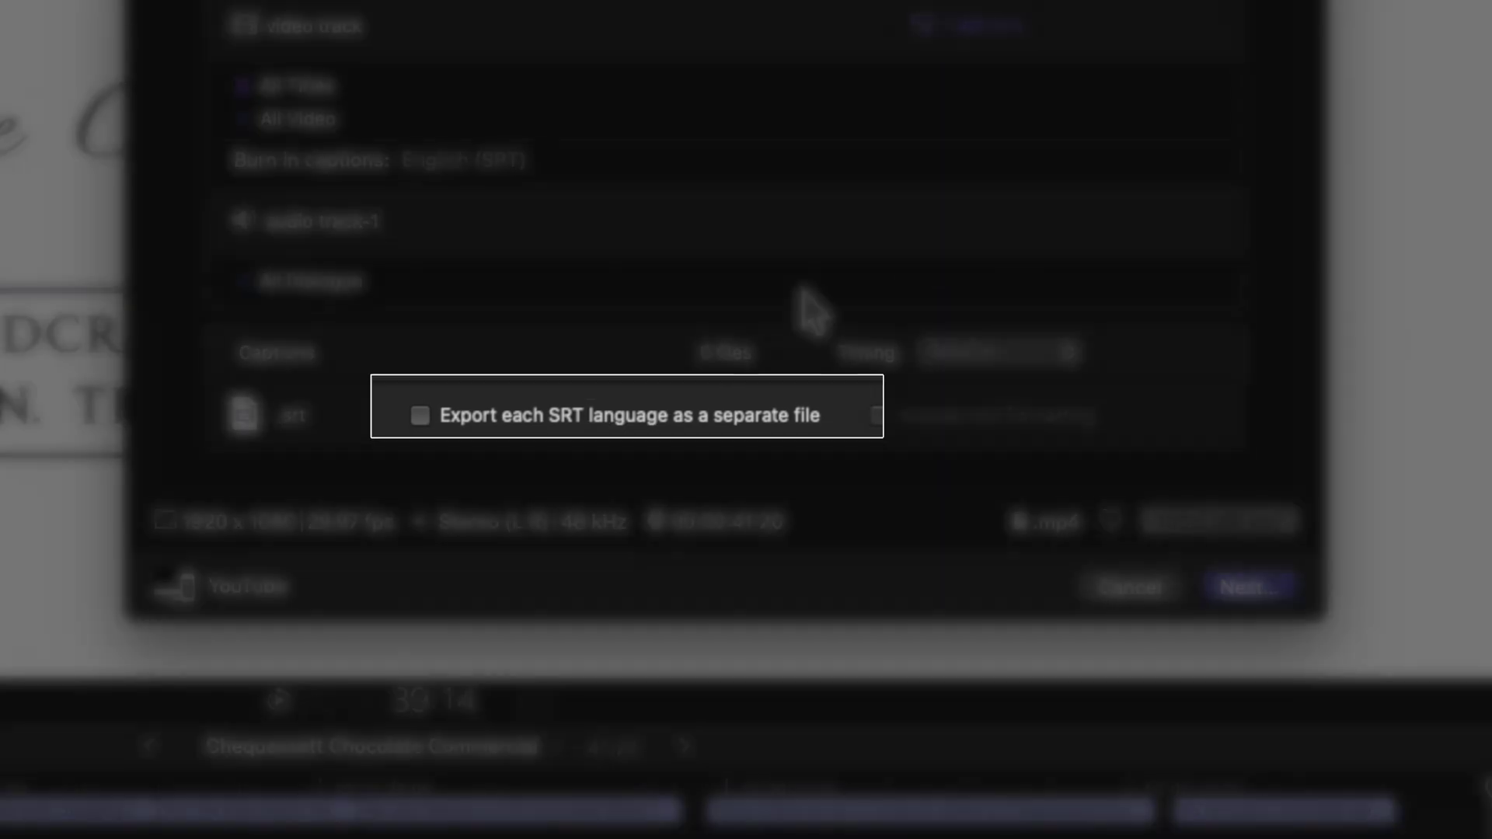
pyautogui.click(482, 426)
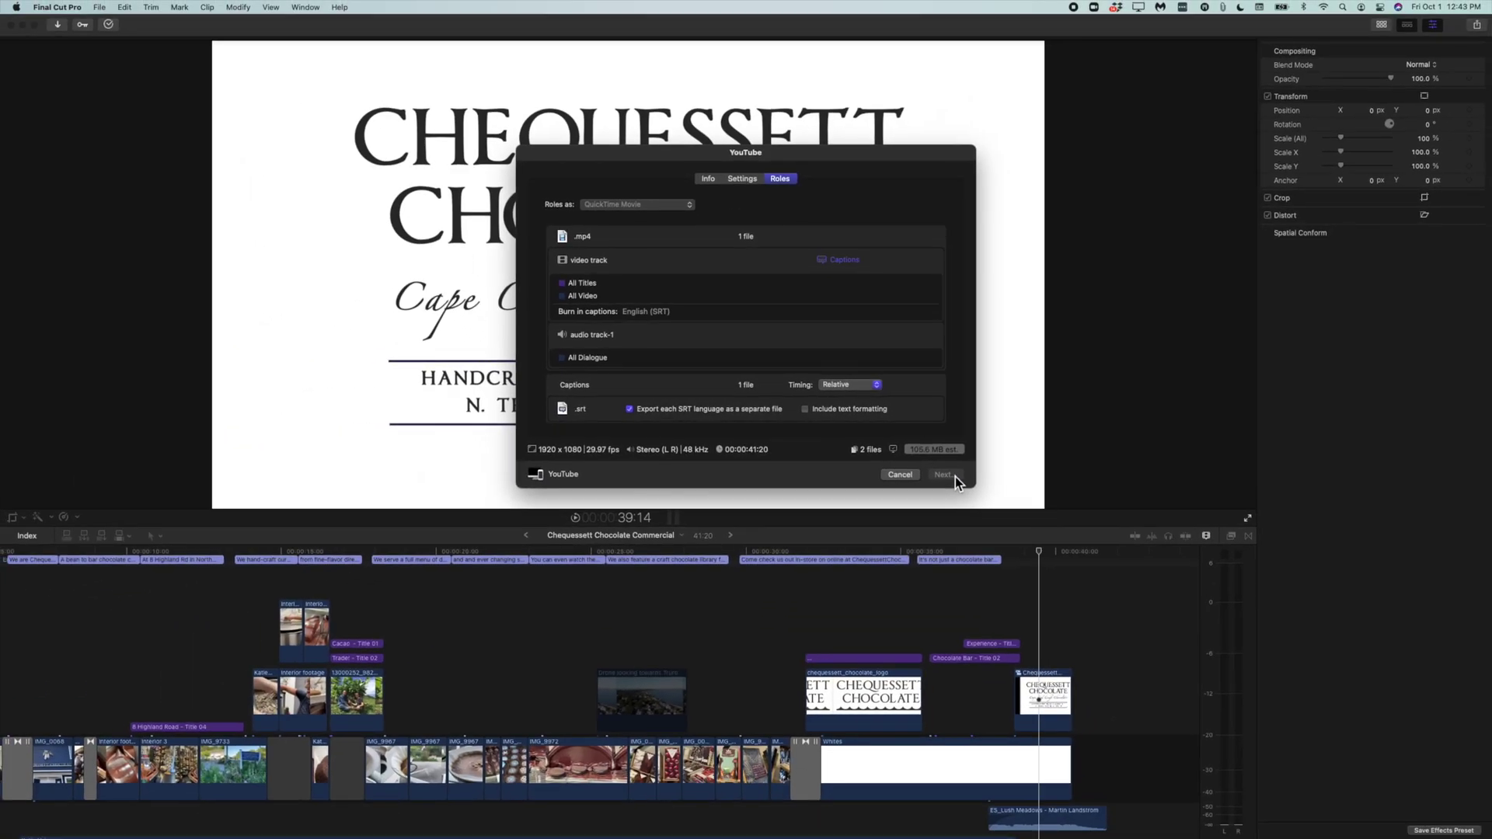
# Save the export to the iCloud Desktop and check the MP4 and English SRT files
pyautogui.click(1279, 584)
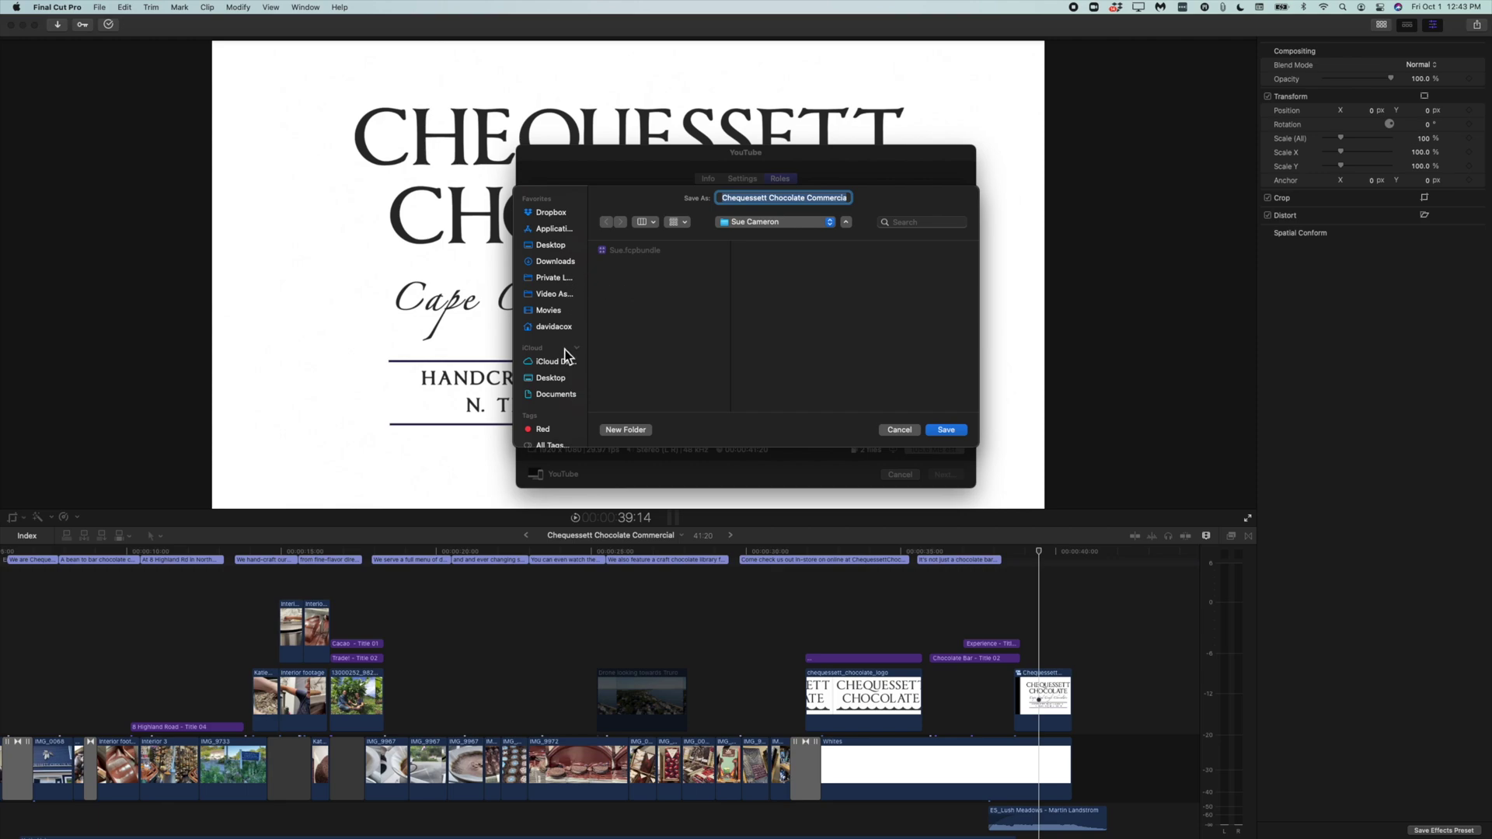
pyautogui.click(562, 380)
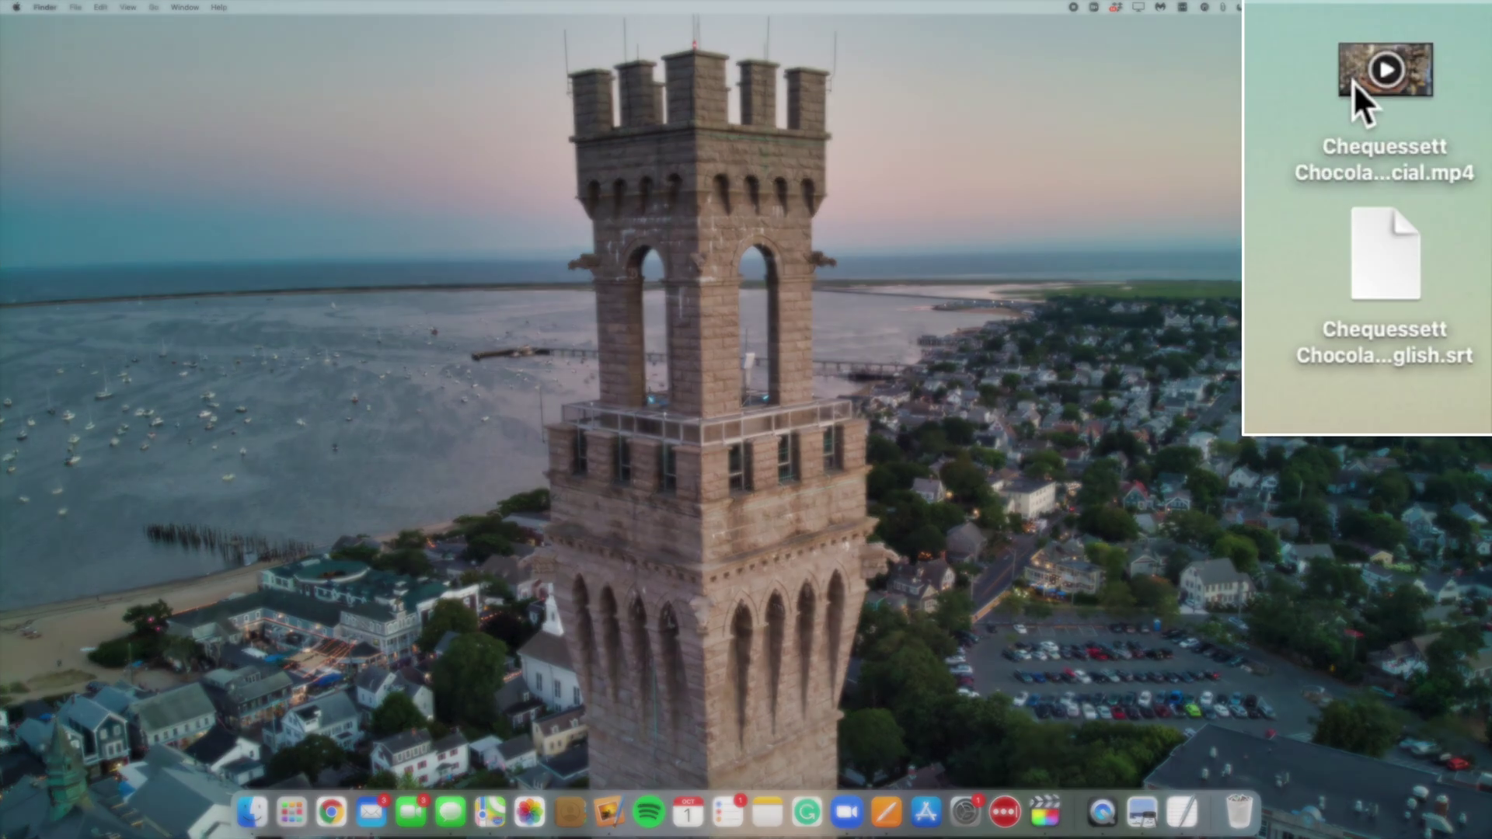
pyautogui.click(1367, 78)
pyautogui.click(1366, 236)
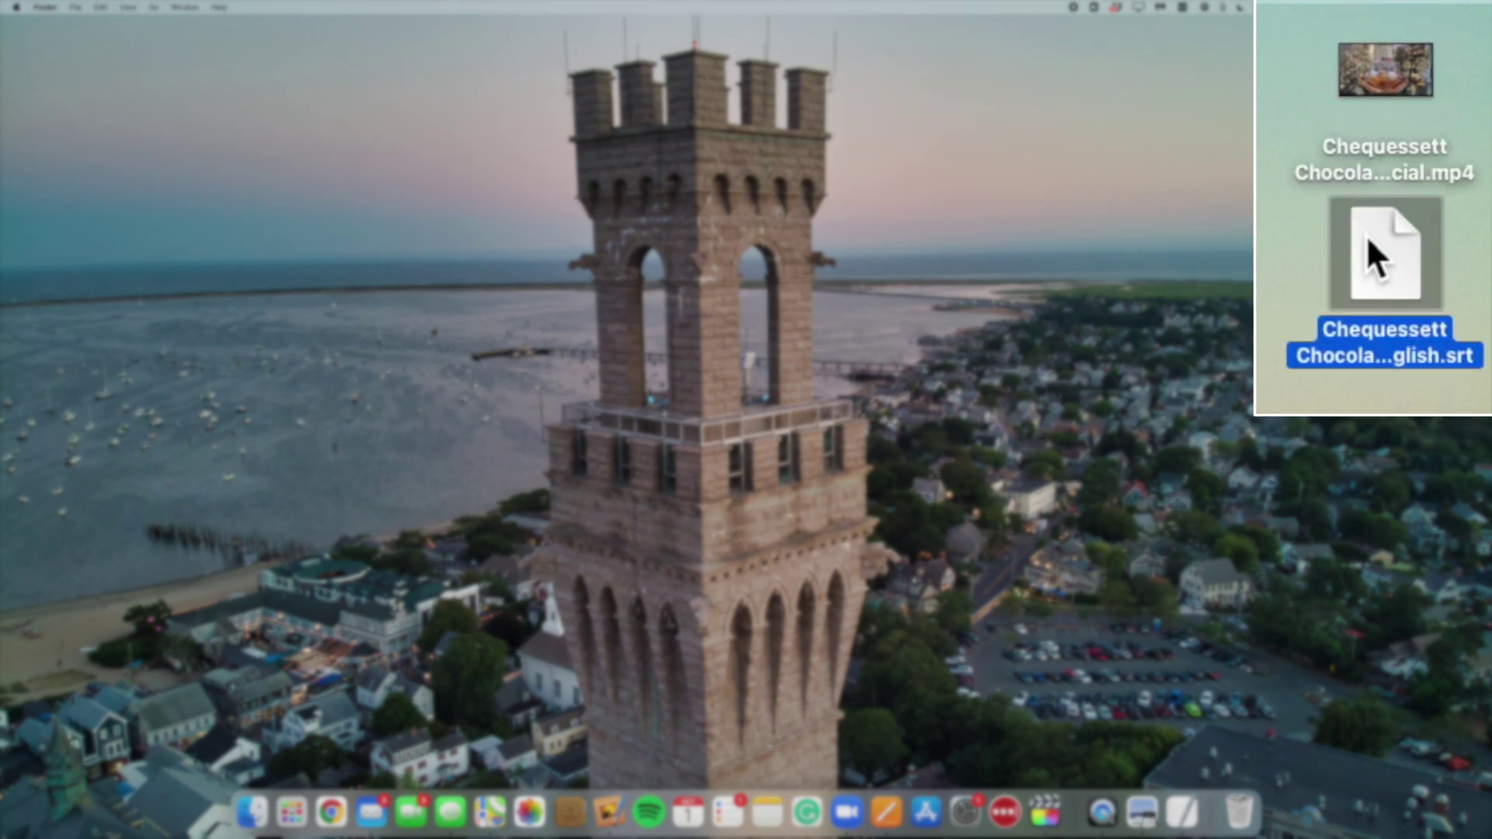